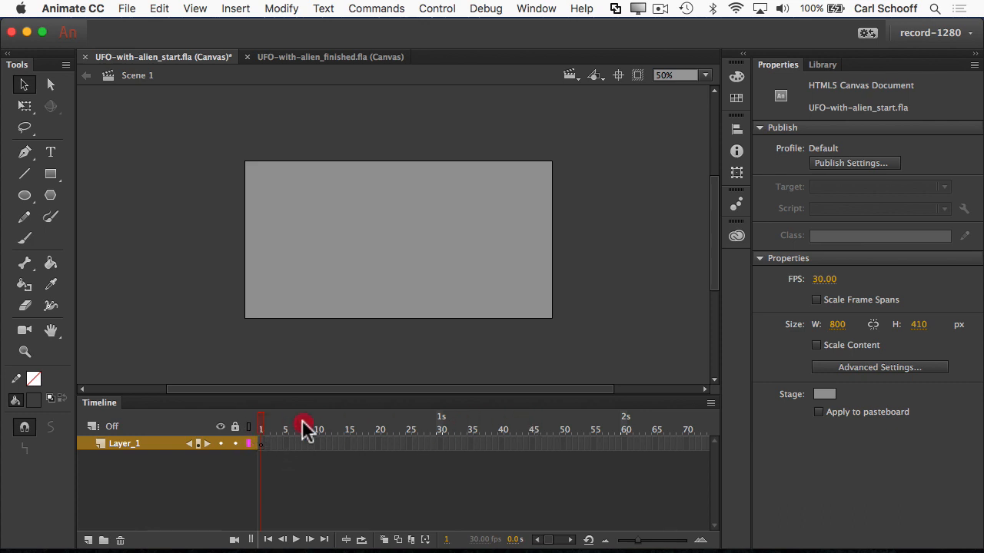
left_click_drag(594, 422, 564, 422)
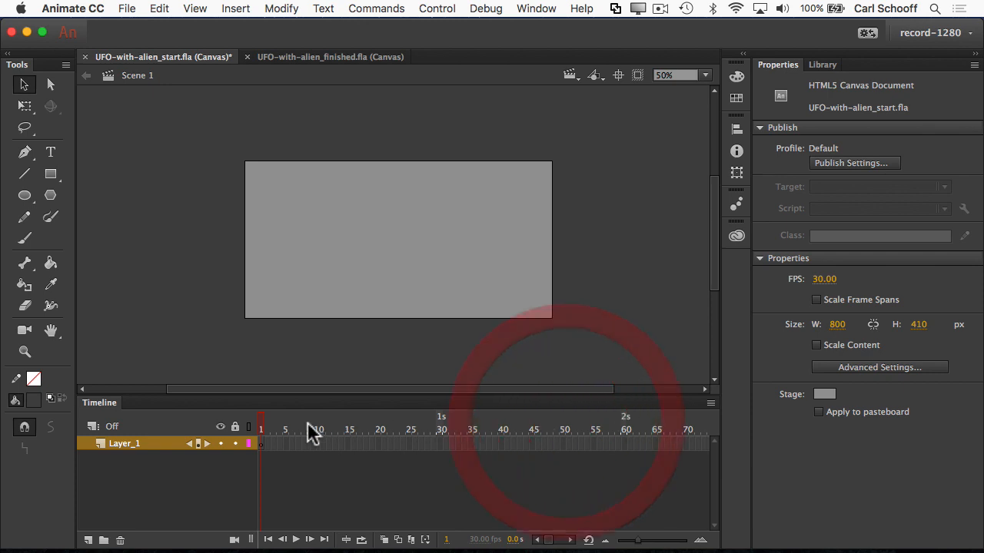
left_click_drag(260, 422, 492, 422)
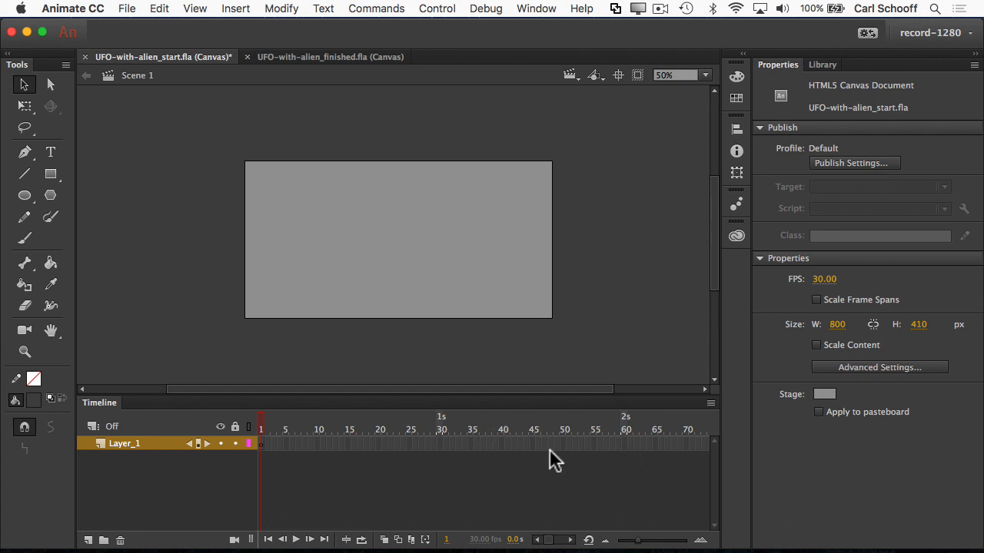
- Extend Layer_1 to frame 60 by inserting a frame there, and scrub the playhead back to frame 1
left_click(624, 444)
left_click(235, 8)
mouse_move(263, 106)
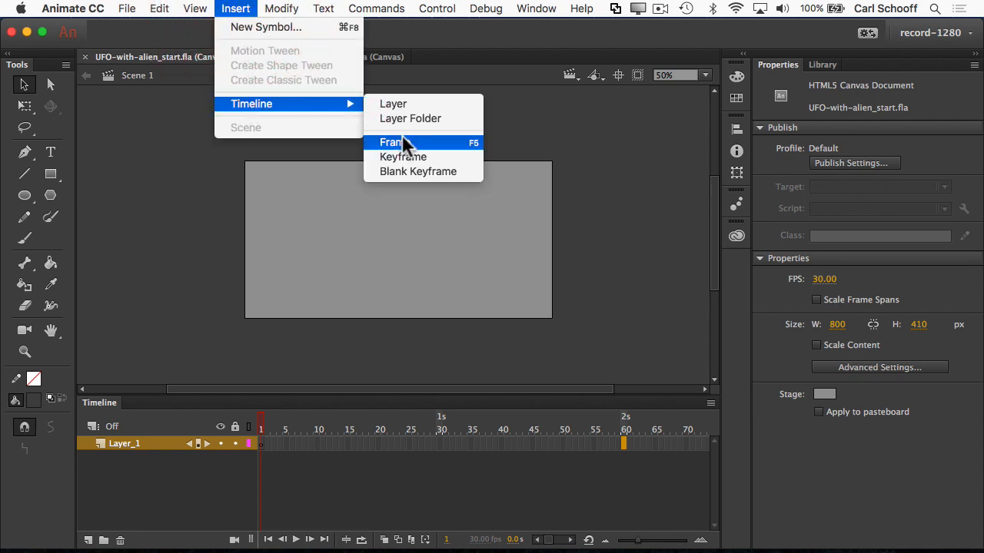
left_click(478, 145)
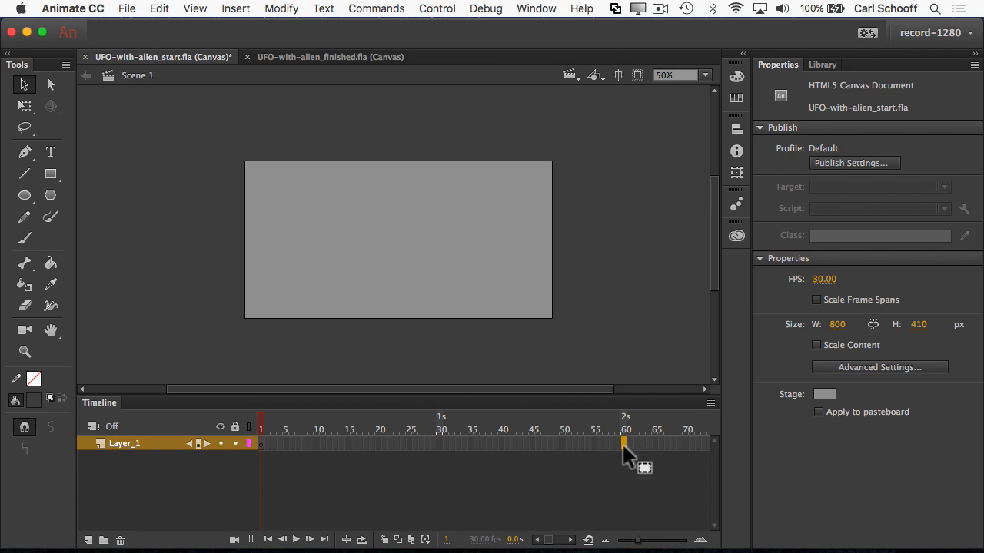
key("F5")
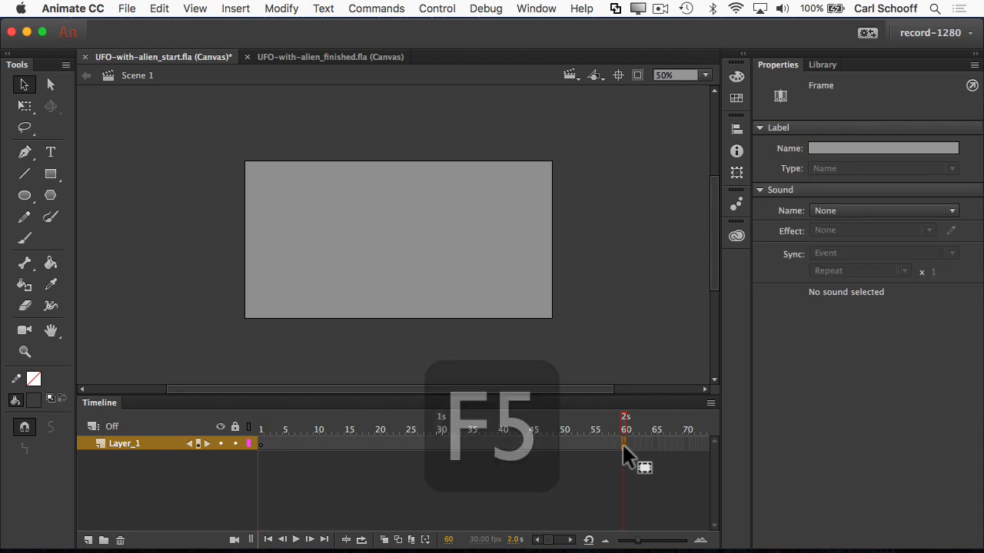
left_click_drag(625, 421, 305, 427)
left_click_drag(378, 434, 280, 435)
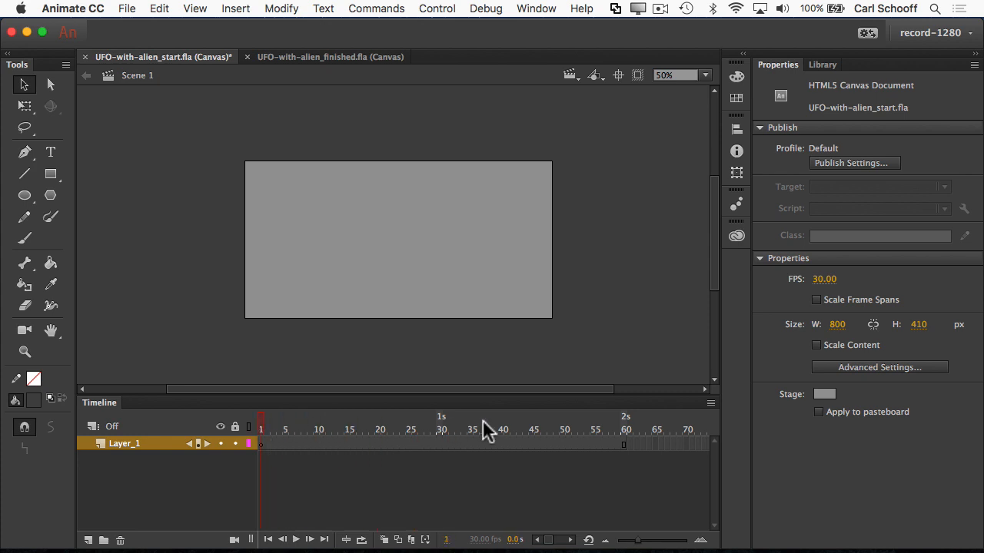
- Preview every library item in order, from the alien symbol through space-background.jpg and ufo to your-skills-are
left_click(823, 65)
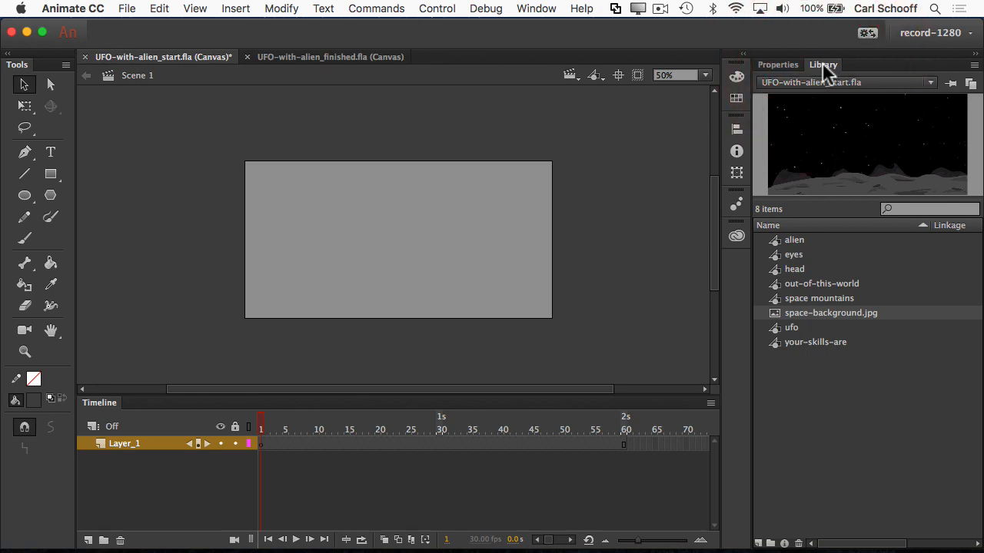
left_click(795, 240)
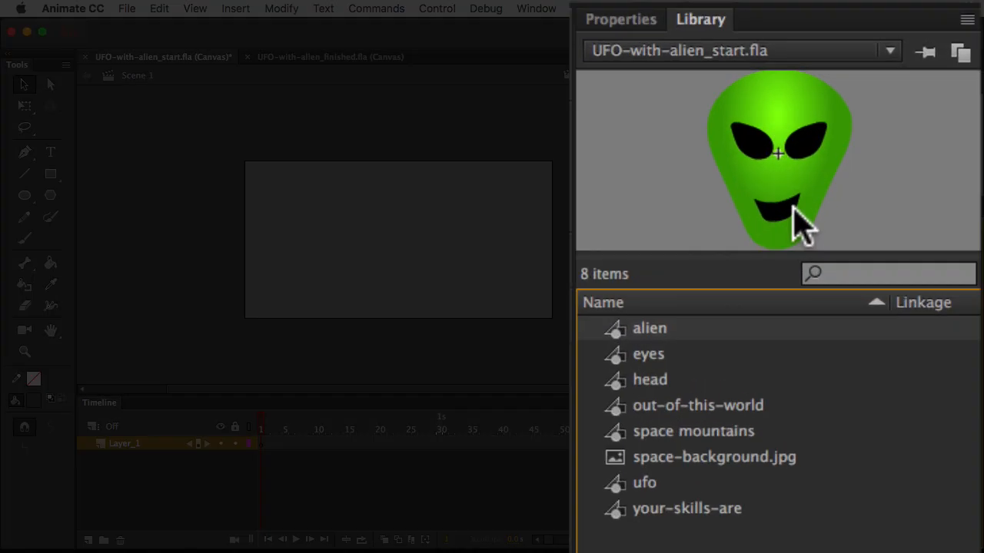
left_click(651, 355)
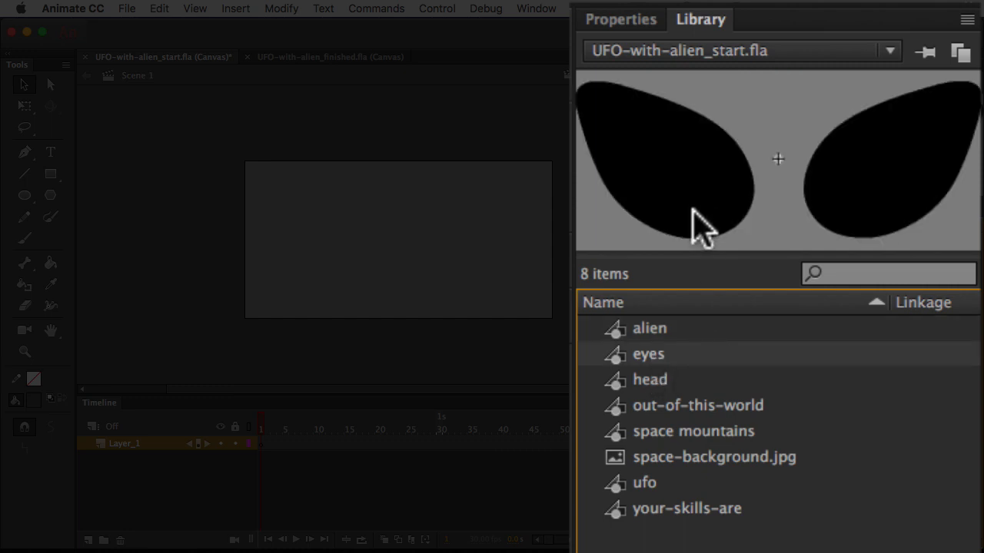
left_click(666, 379)
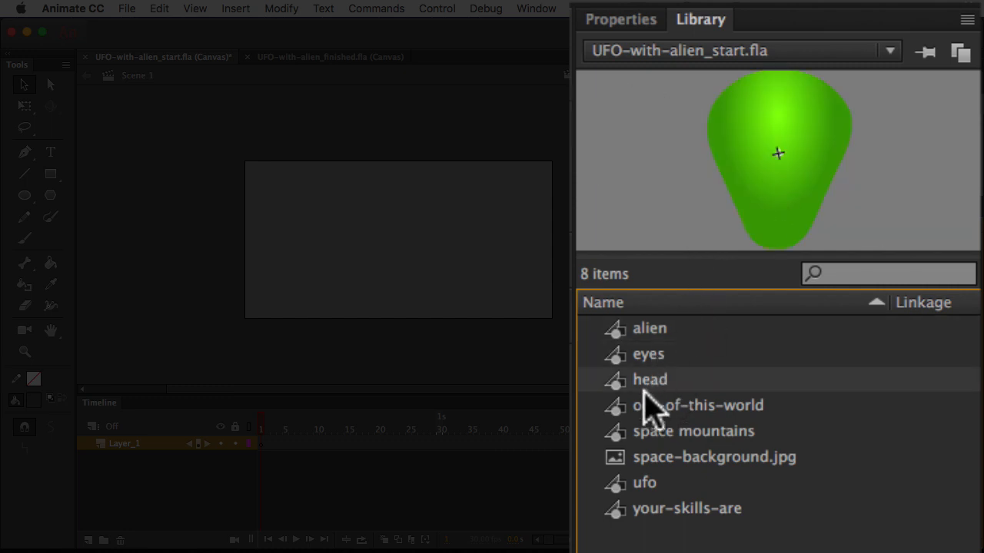
left_click(689, 408)
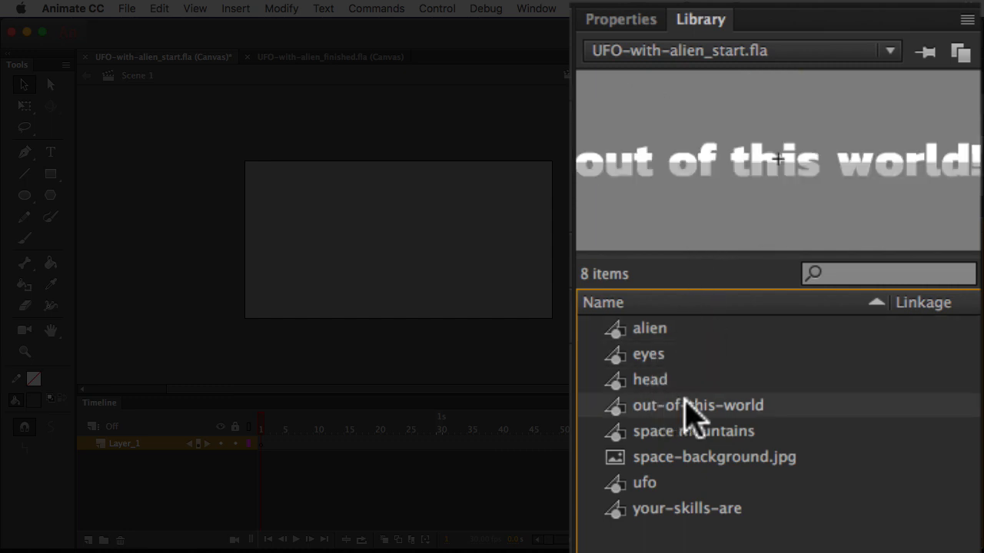
left_click(684, 435)
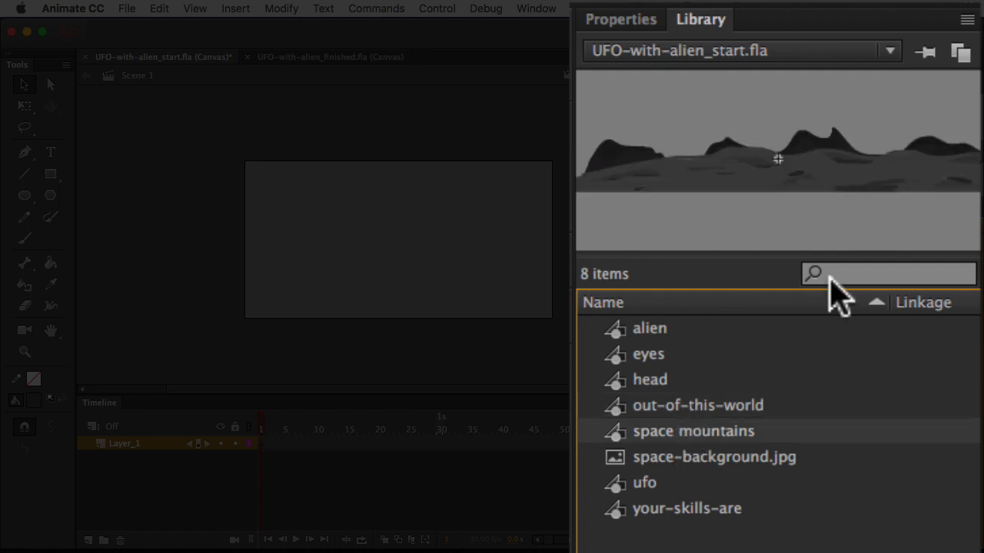
left_click(686, 458)
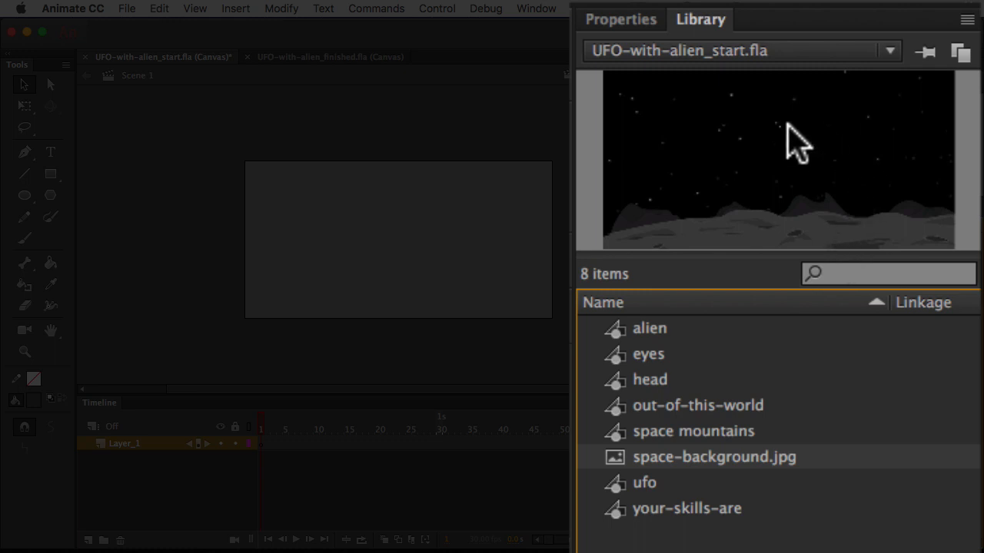
left_click(655, 484)
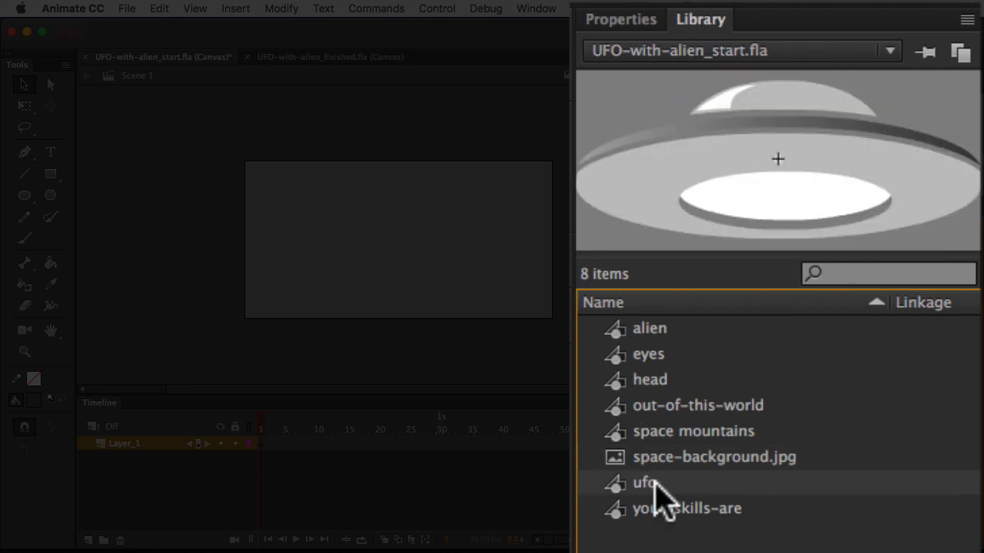
left_click(676, 509)
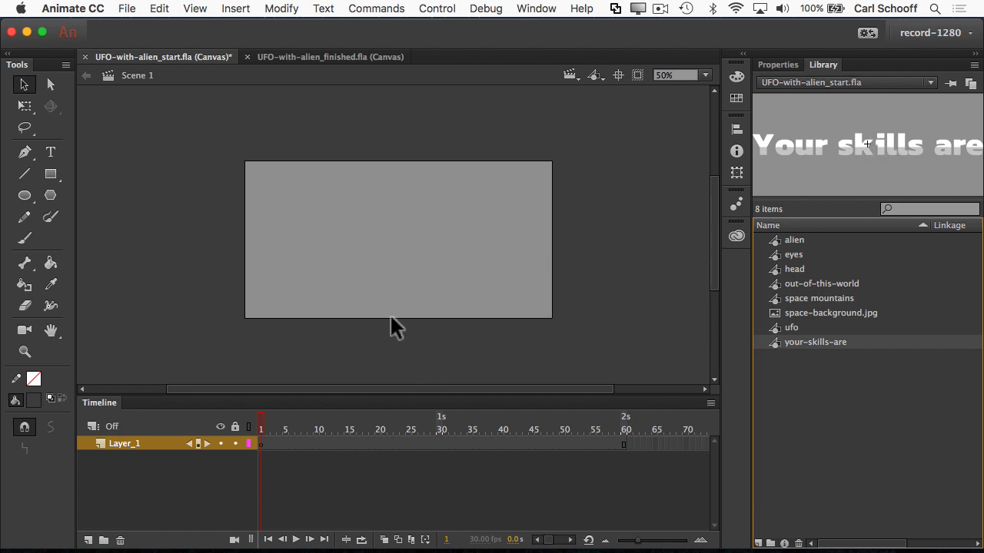
- Rename Layer_1 as background
double_click(141, 443)
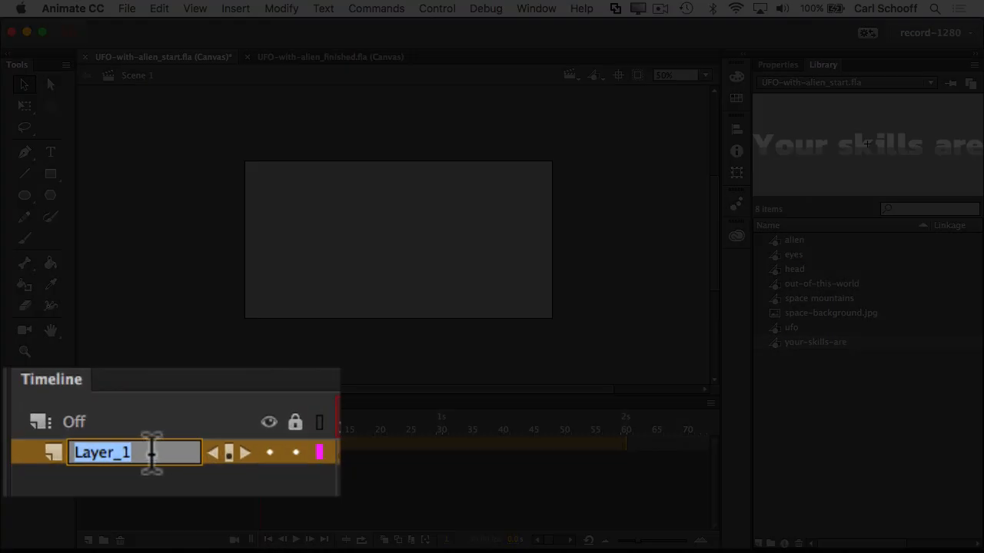
type("back")
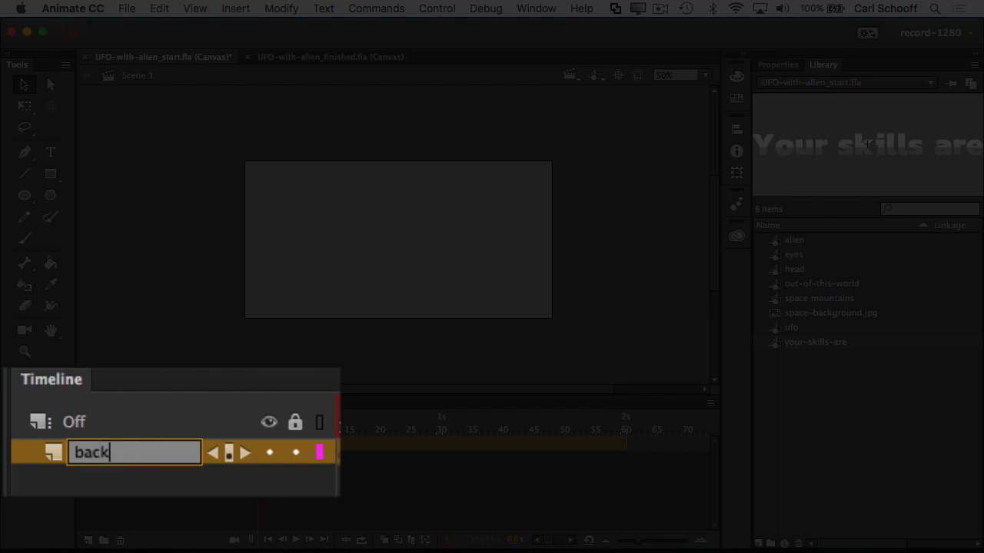
type("ground")
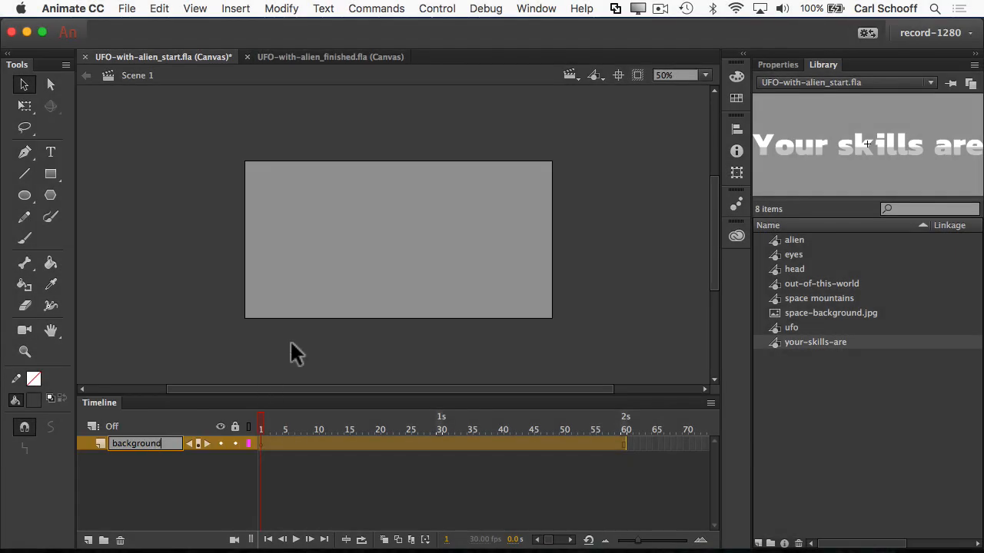
left_click(292, 352)
- Place space-background.jpg from the library on the background layer and move it to cover the stage
left_click(822, 314)
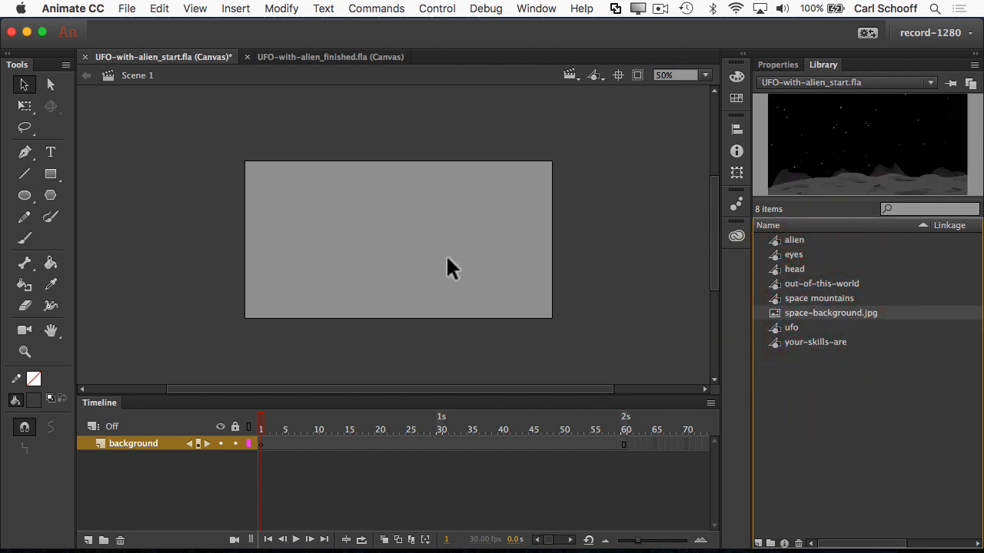
left_click_drag(892, 160, 585, 259)
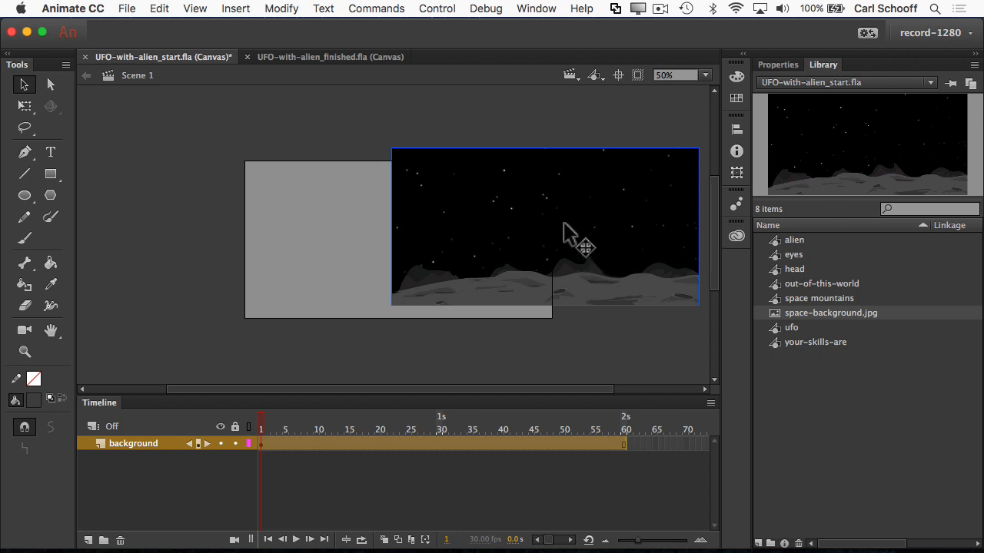
left_click_drag(563, 223, 416, 242)
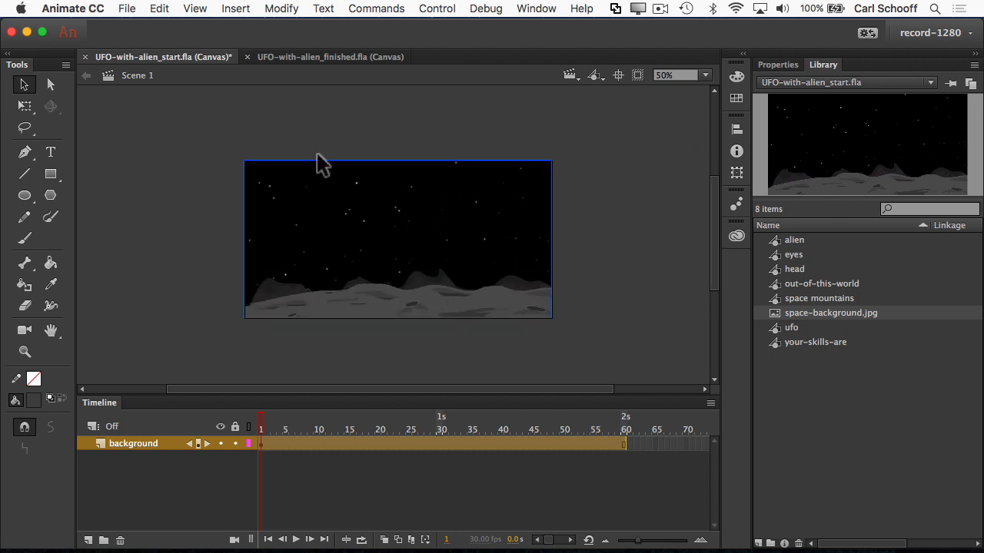
- Move the background image off the stage area and align it to the stage's left and top edges
left_click_drag(272, 201, 355, 254)
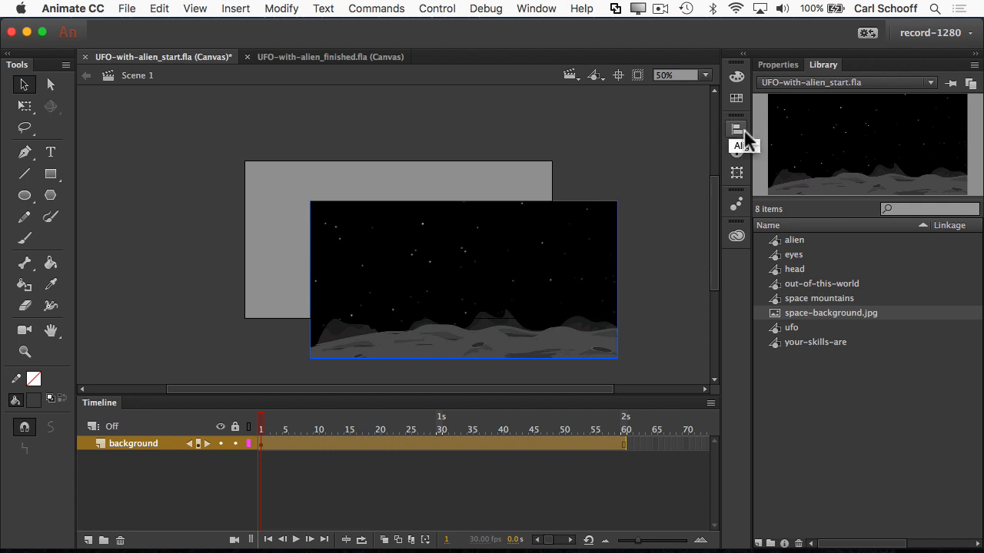
left_click(532, 9)
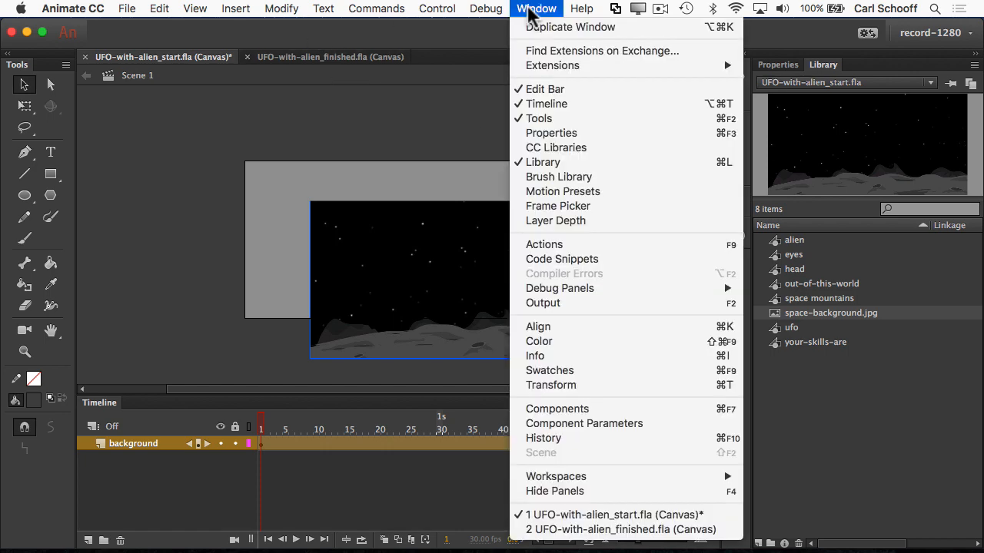
left_click(560, 326)
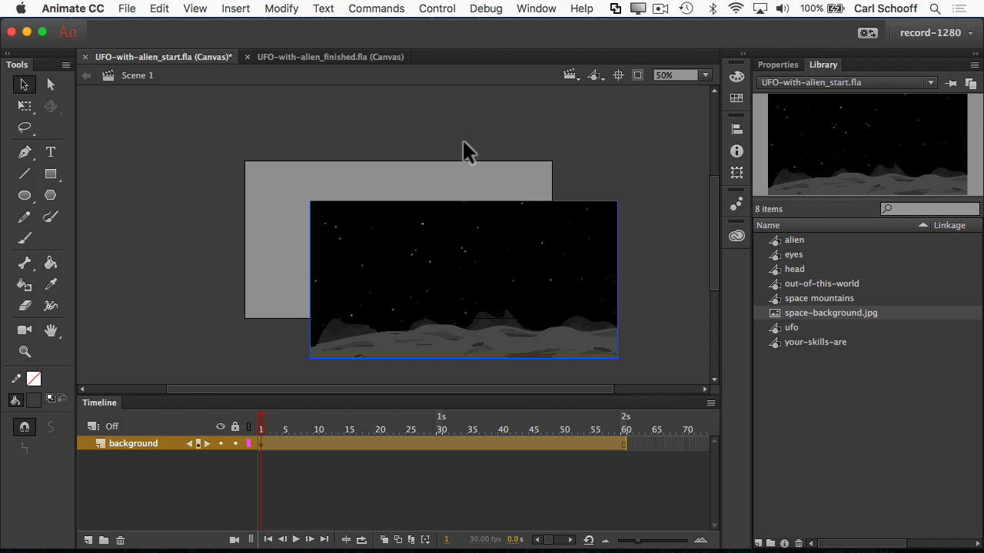
key("super+k")
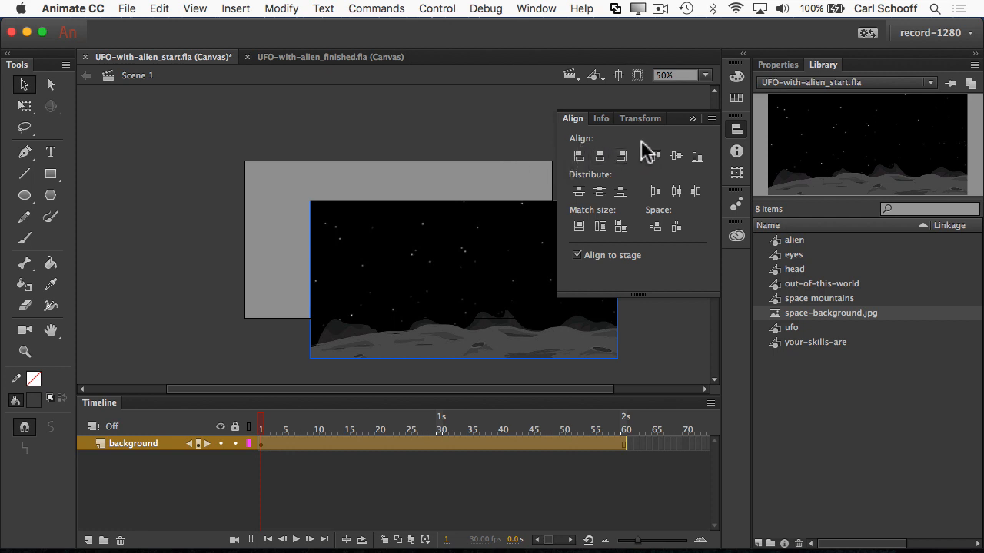
left_click(579, 255)
left_click(578, 157)
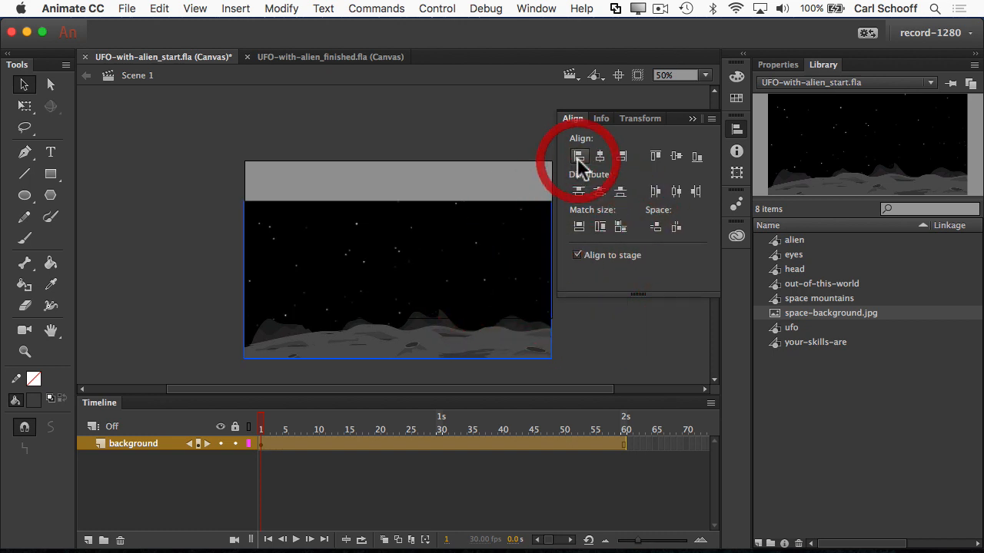
left_click(653, 157)
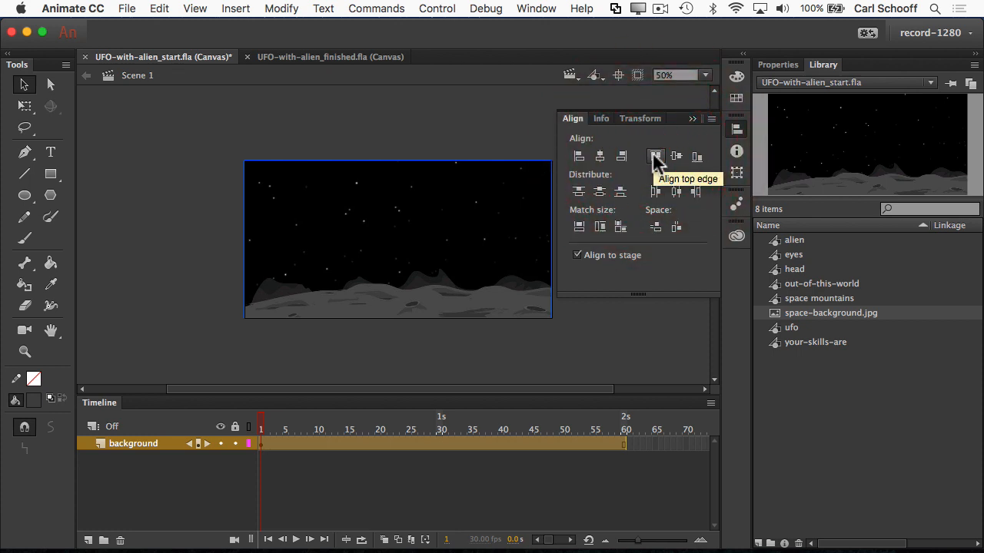
left_click(366, 131)
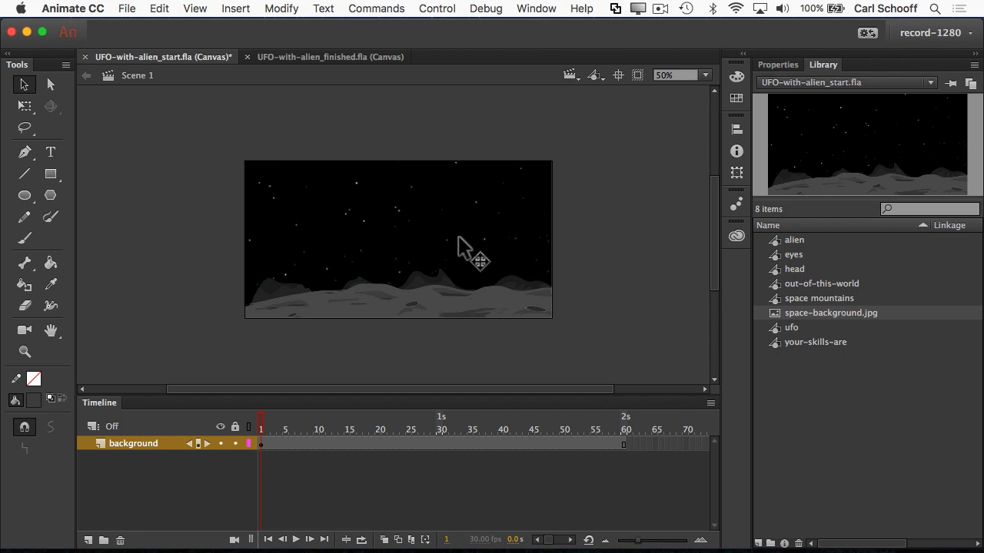
- Shift the background image slightly out of position and realign its left and top edges to the stage
left_click(285, 224)
left_click_drag(286, 223, 299, 237)
left_click(318, 152)
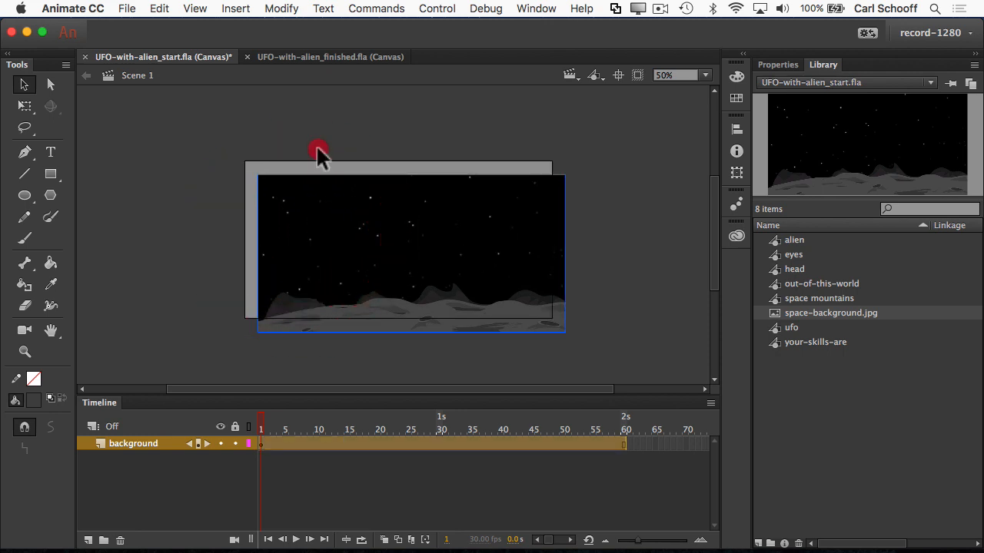
mouse_move(325, 199)
left_mouse_down()
mouse_move(289, 202)
mouse_move(336, 208)
mouse_move(319, 187)
left_mouse_up()
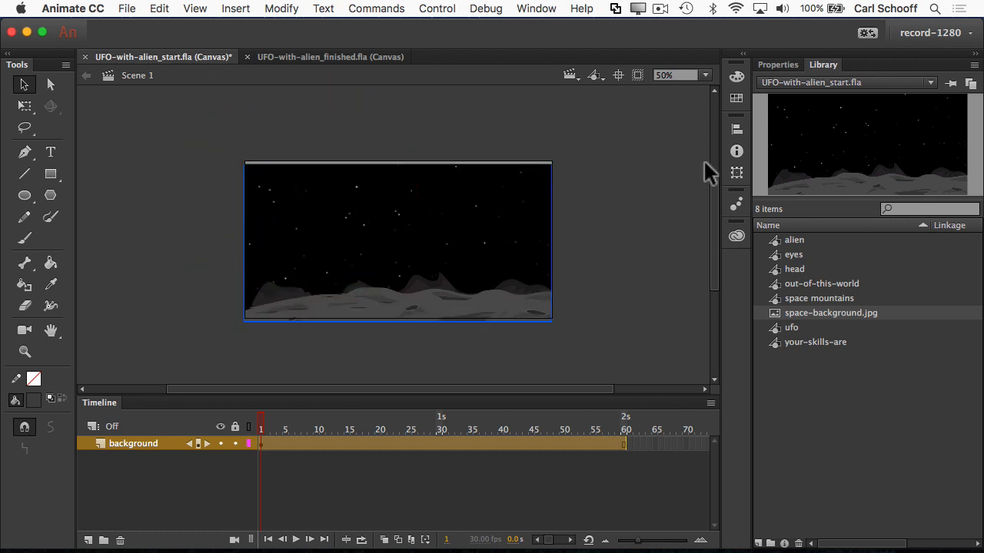
left_click(736, 129)
left_click(578, 156)
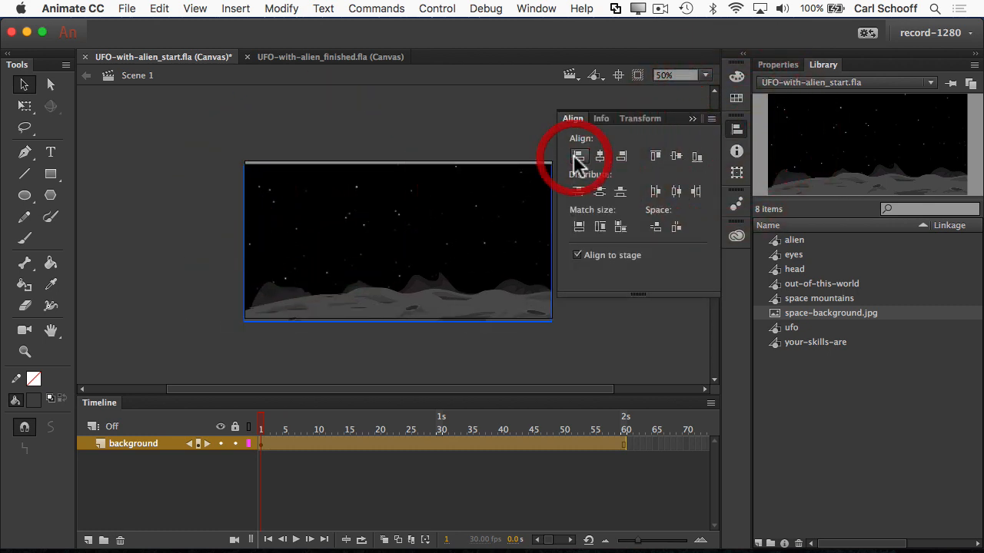
left_click(653, 156)
left_click(500, 145)
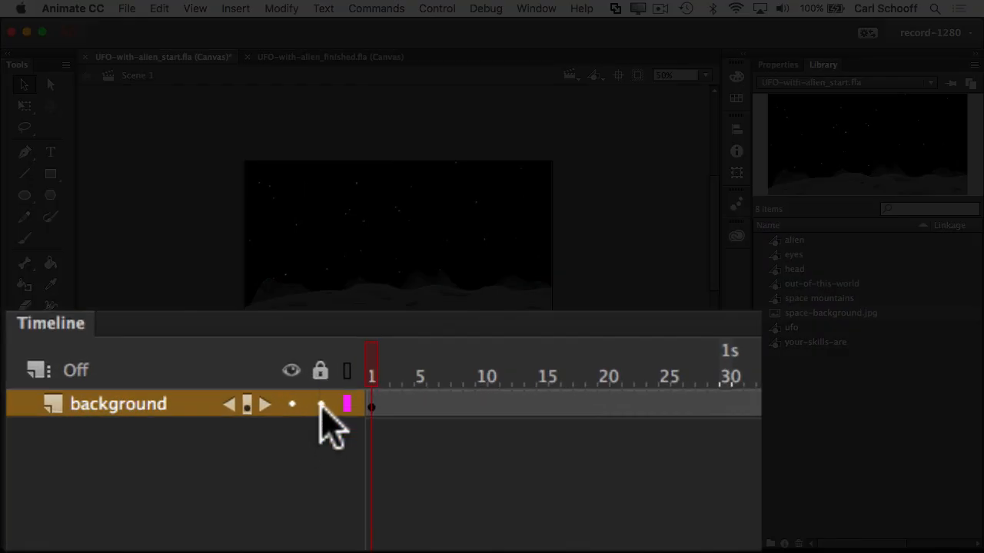
- Lock the background layer and try selecting the background image on the stage
left_click(321, 405)
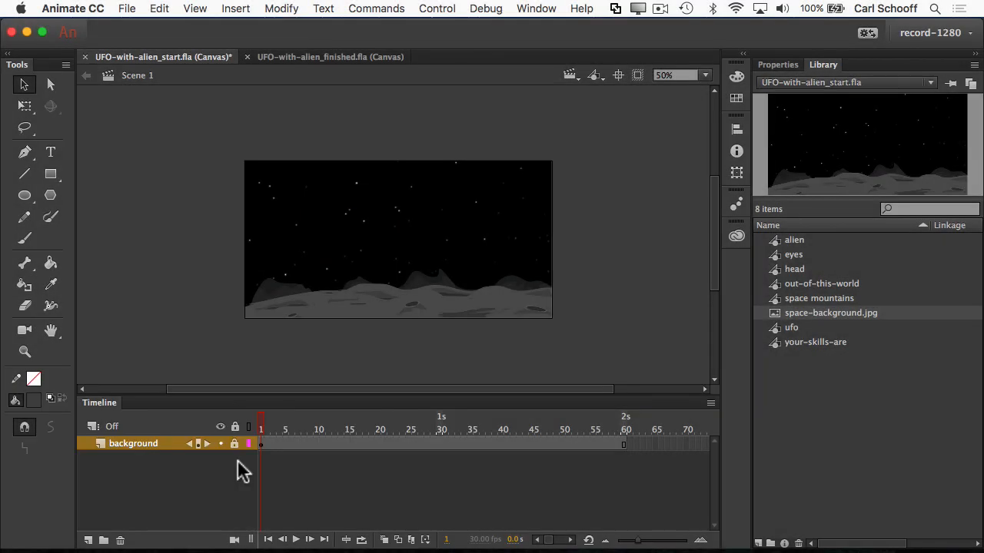
left_click(607, 304)
left_click(419, 246)
left_click(256, 256)
left_click(454, 261)
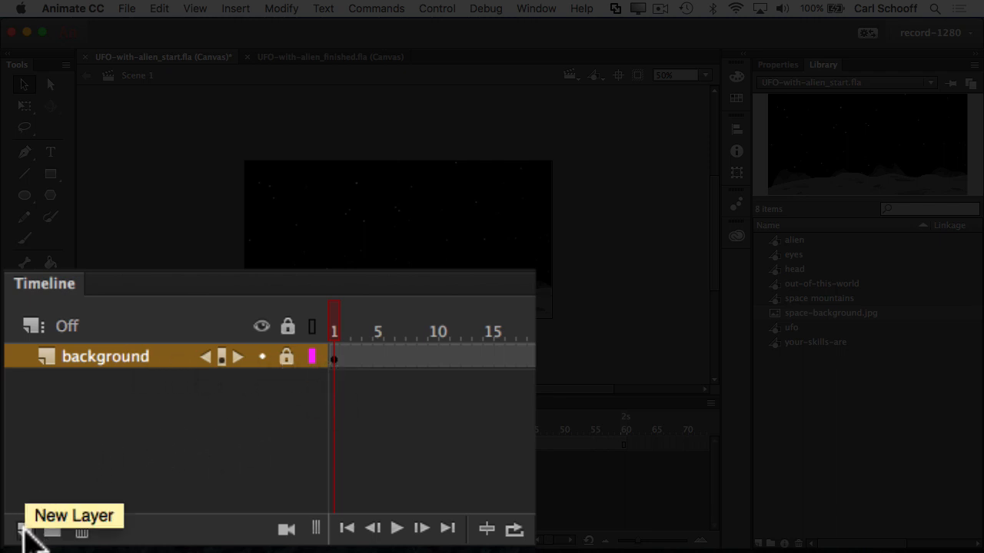
- Add a new layer above the background layer
left_click(23, 529)
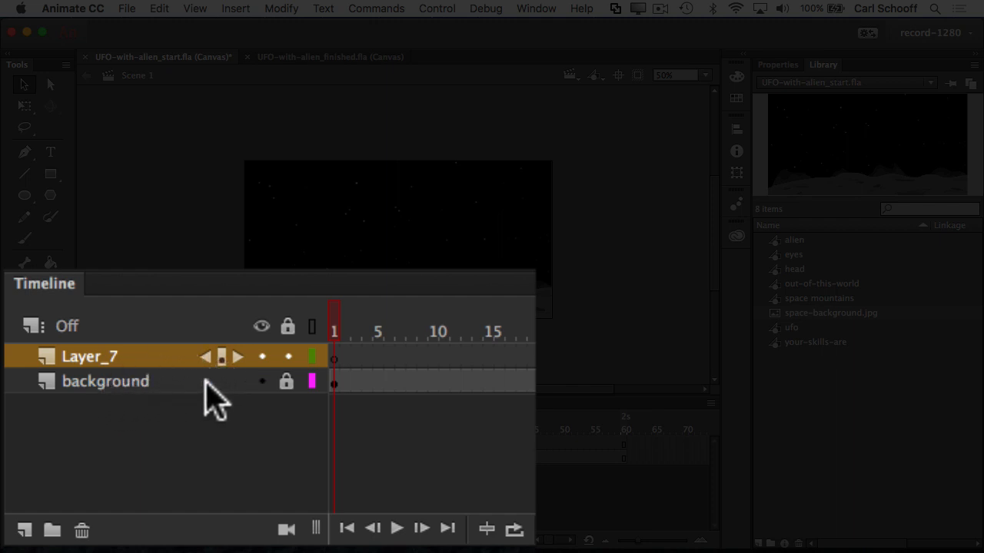
- Rename the new layer above the background layer as ufo
left_click(98, 357)
double_click(97, 356)
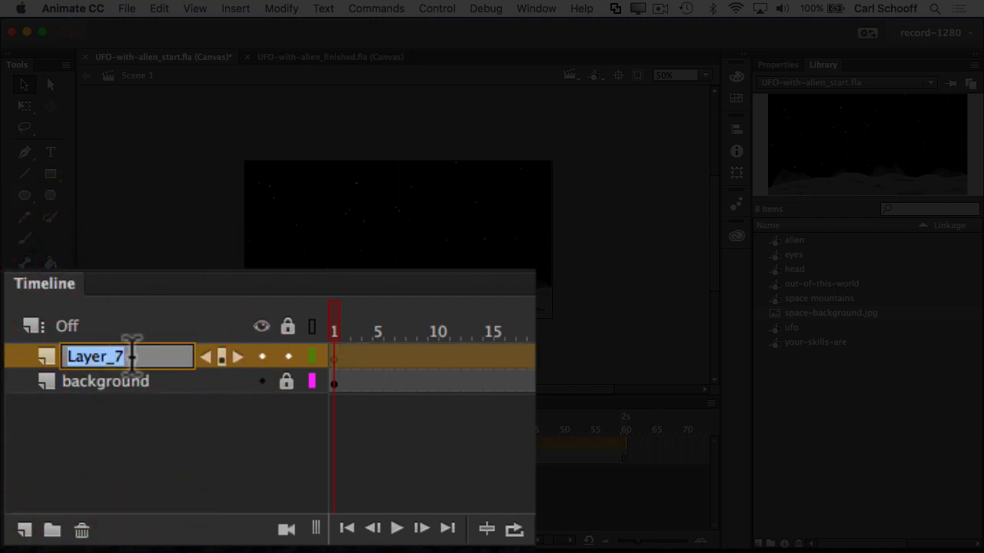
type("ufo")
key("Return")
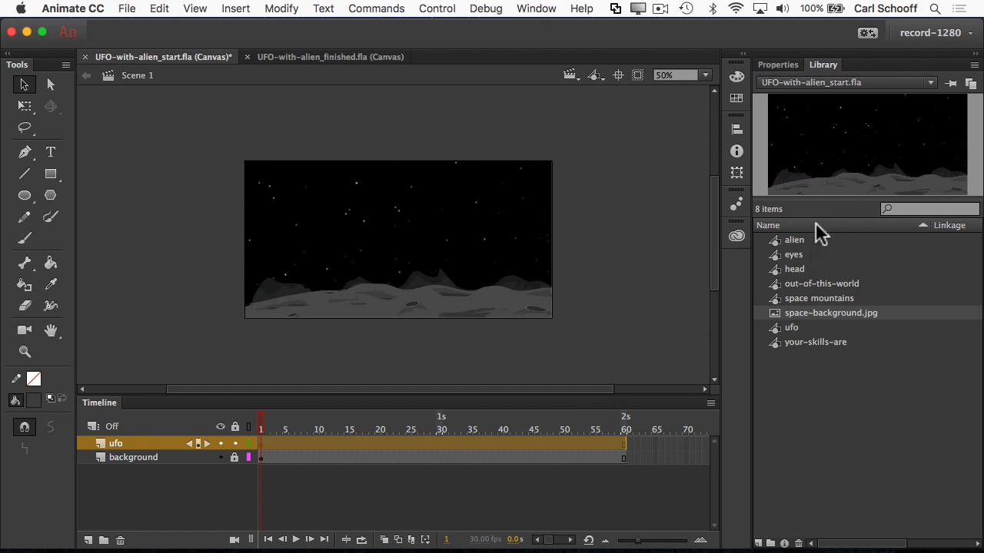
- Place the ufo library symbol on the ufo layer in frame 1, scaled down and sitting just off the stage's left side
left_click(777, 65)
left_click(823, 65)
left_click(791, 327)
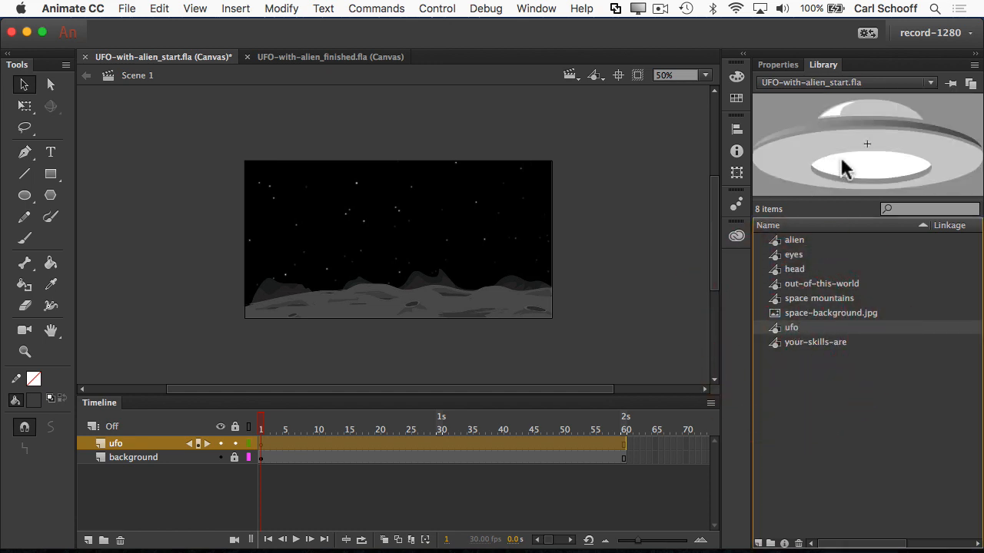
left_click_drag(841, 168, 208, 212)
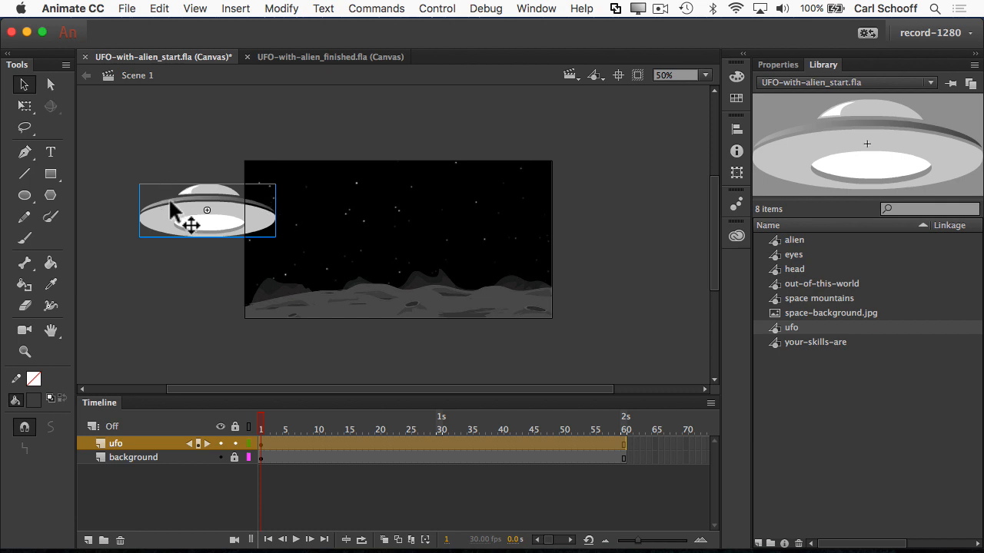
left_click(25, 105)
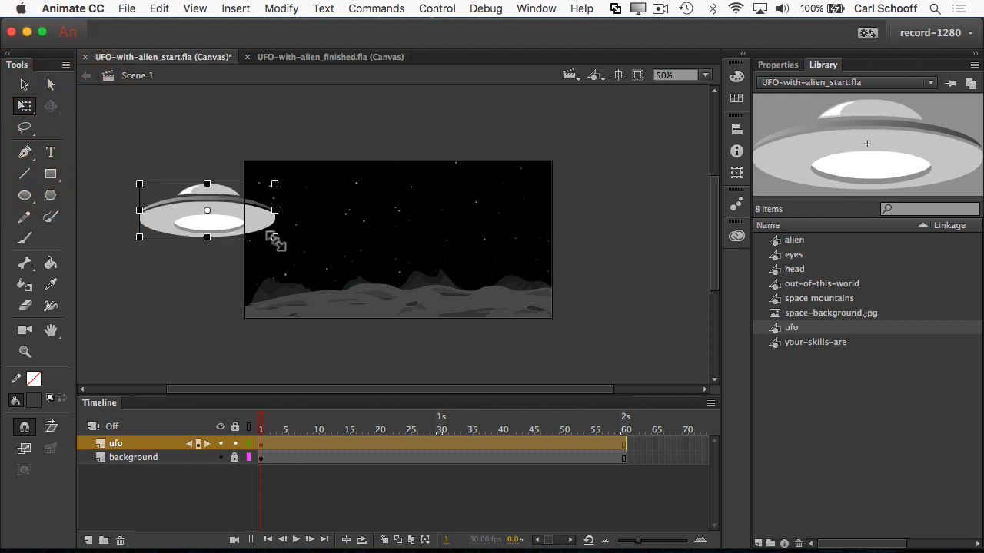
left_click_drag(275, 239, 212, 189)
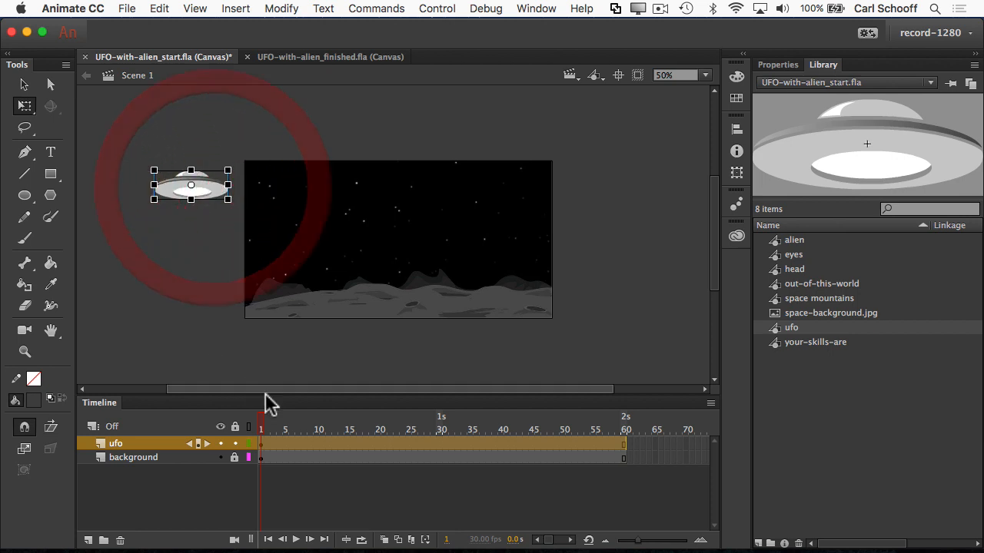
- Insert a keyframe at frame 10 of the ufo layer and place the UFO mid-stage, enlarged and tilted up towards the right
left_click(317, 446)
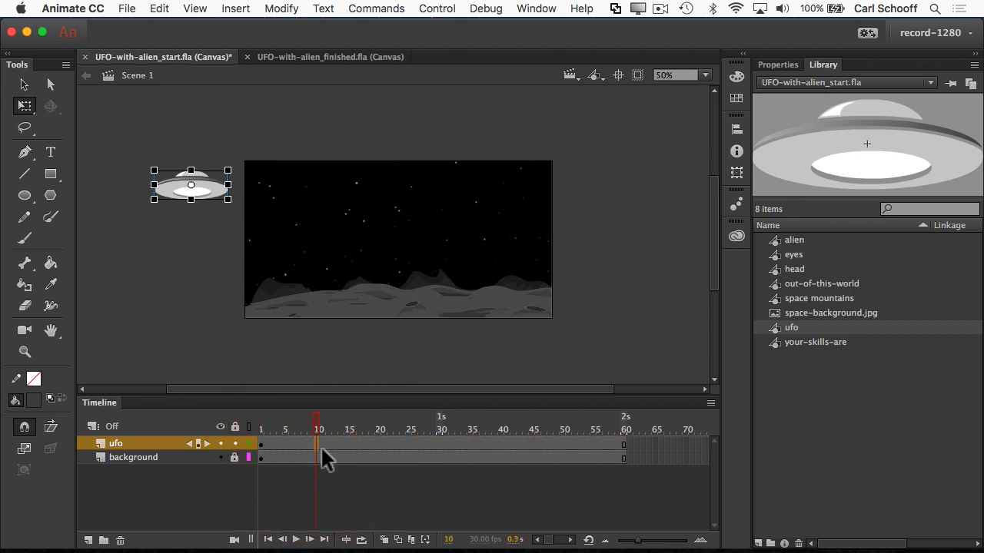
key("F6")
left_click_drag(212, 188, 457, 189)
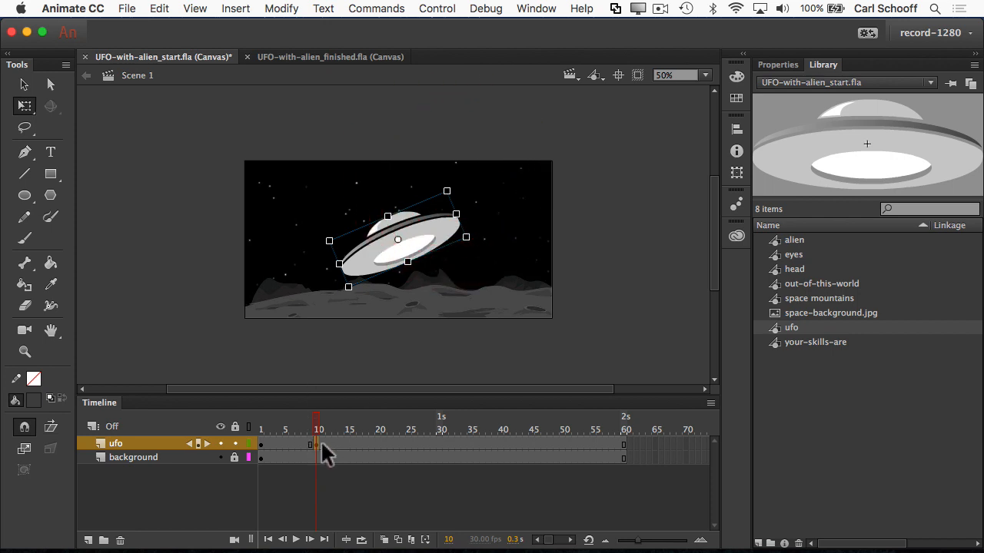
- Insert a keyframe at frame 20 of the ufo layer and move the UFO off the stage's right side, shrunk and tilted down towards the right
left_click(380, 444)
key("F6")
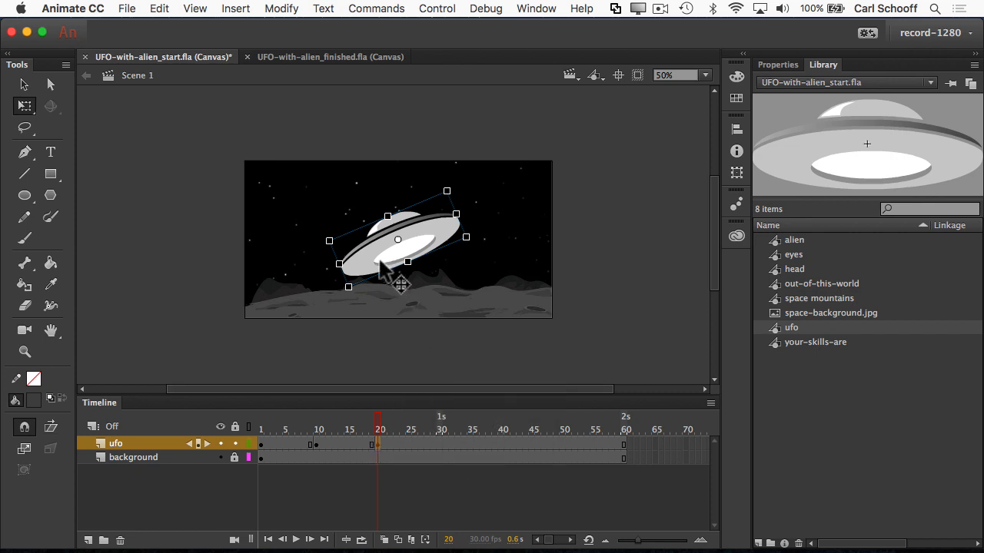
left_click_drag(379, 261, 592, 196)
left_click_drag(694, 185, 671, 227)
left_click_drag(689, 176, 654, 178)
left_click(619, 231)
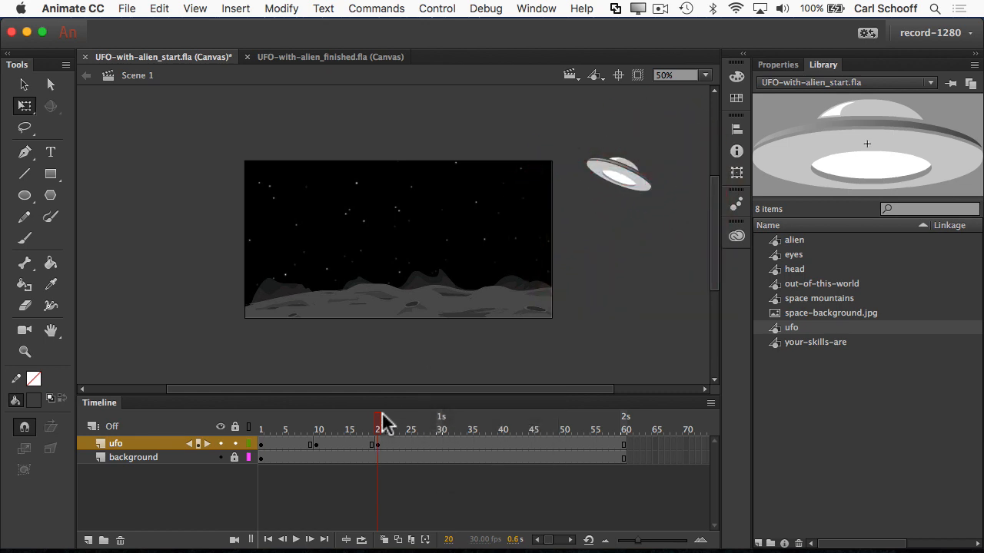
- Check the UFO's placement at frames 1, 10 and 20 and scrub back to frame 1
left_click(261, 428)
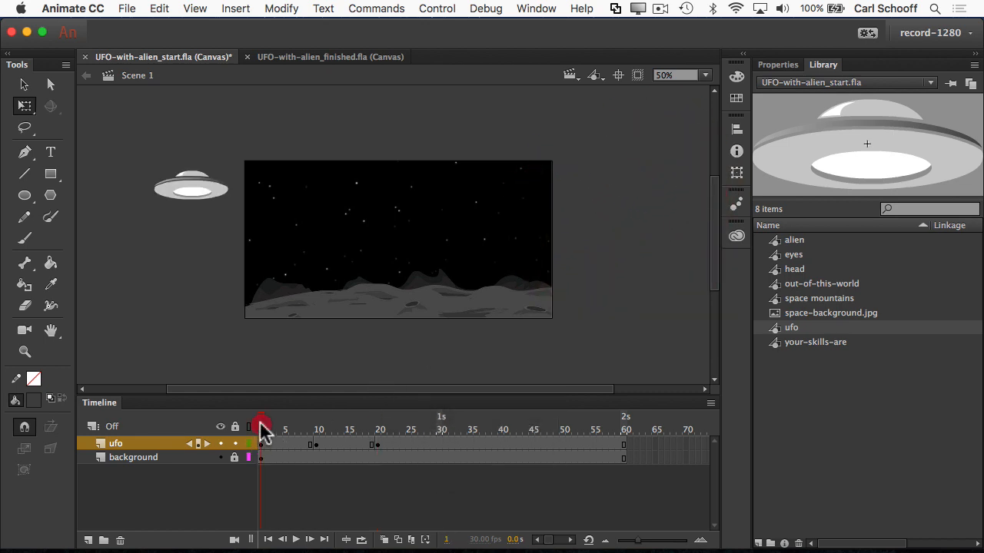
left_click(318, 435)
left_click(378, 436)
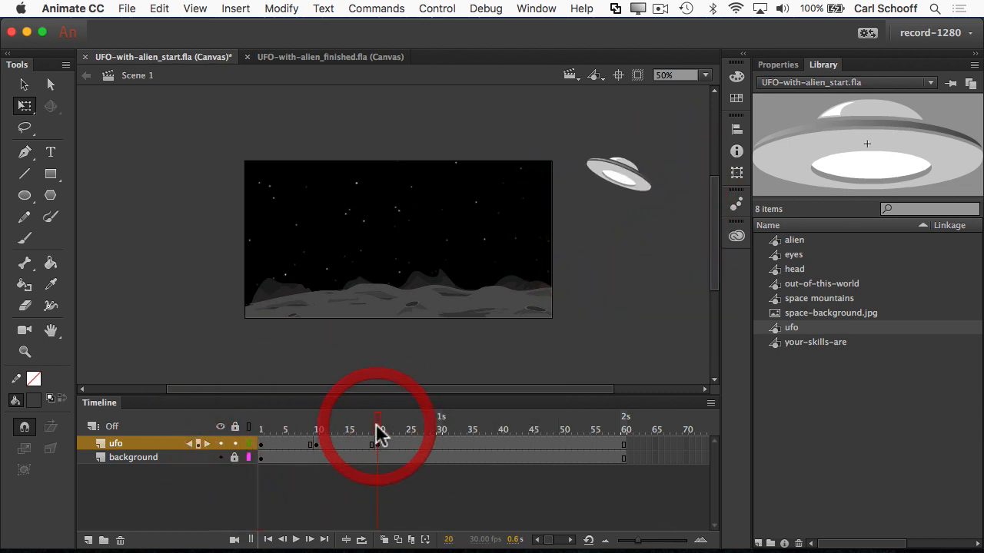
left_click_drag(378, 435, 245, 421)
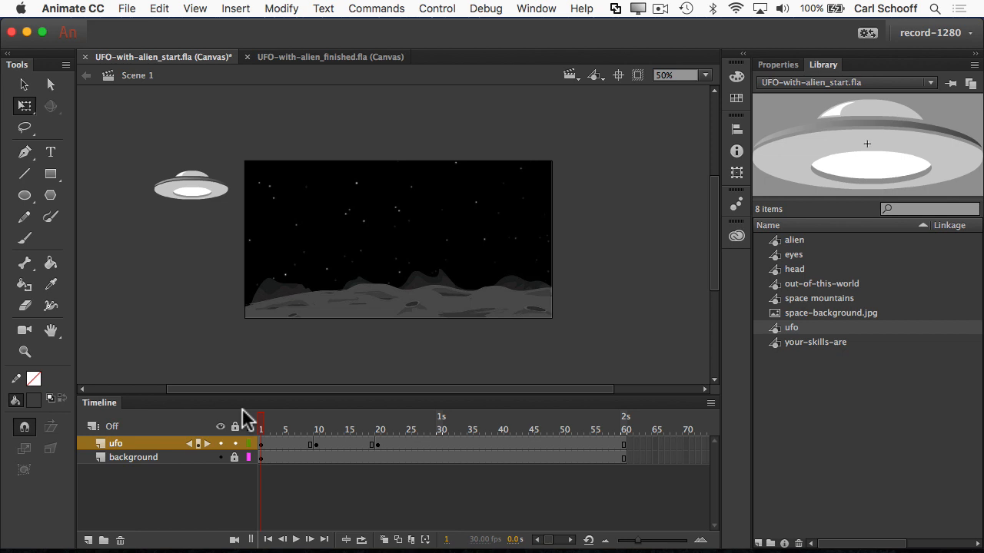
- Create classic tweens between the ufo layer's keyframes at frames 1, 10 and 20 and play the animation from frame 1
right_click(271, 438)
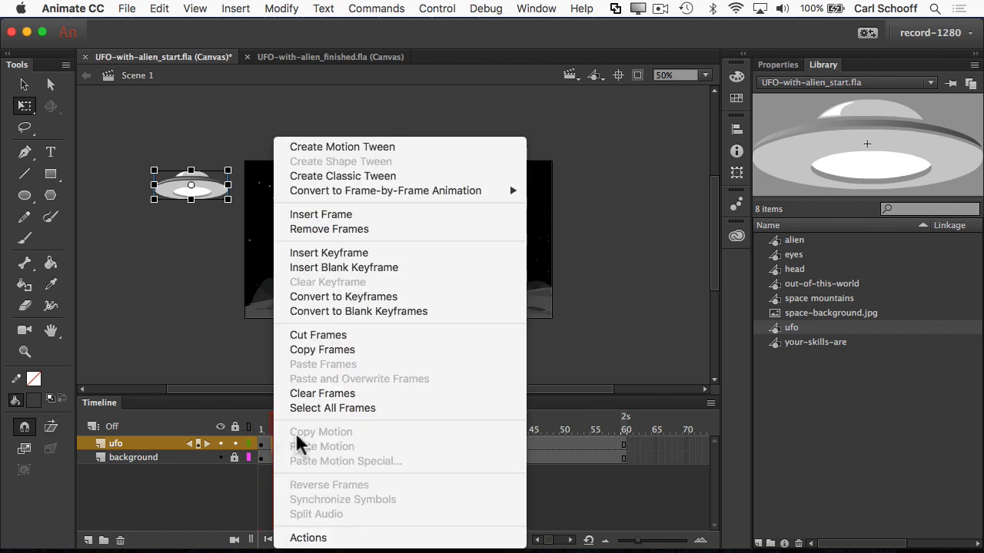
left_click(342, 176)
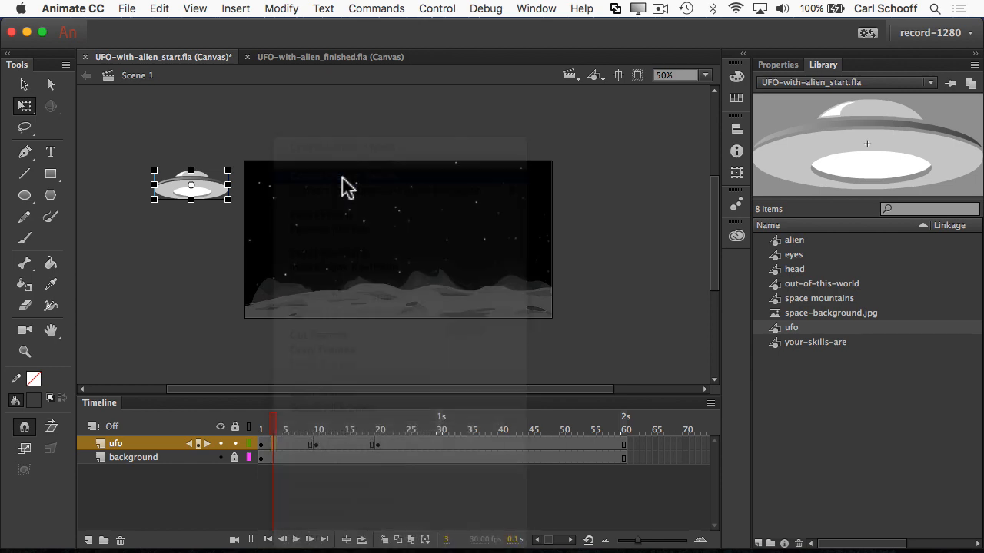
right_click(343, 444)
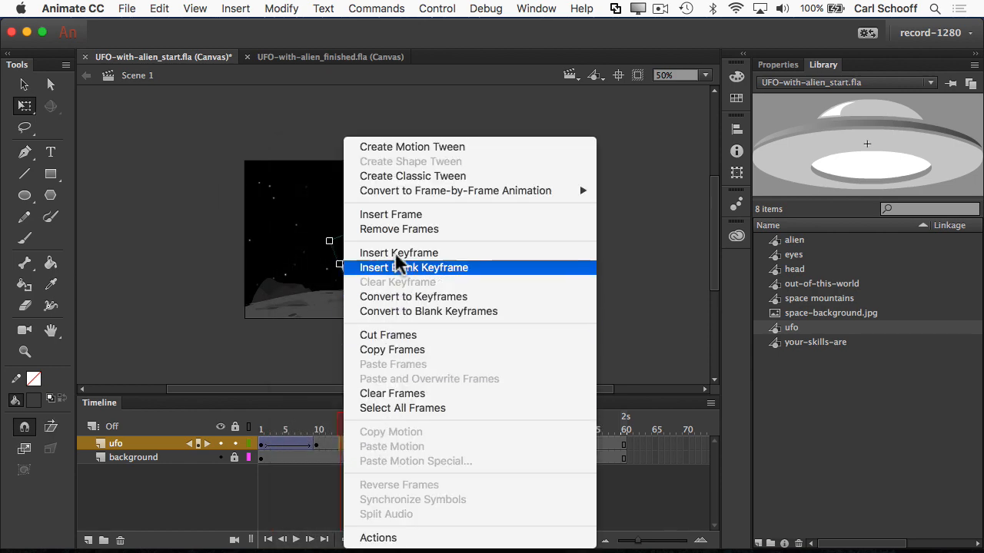
left_click(395, 177)
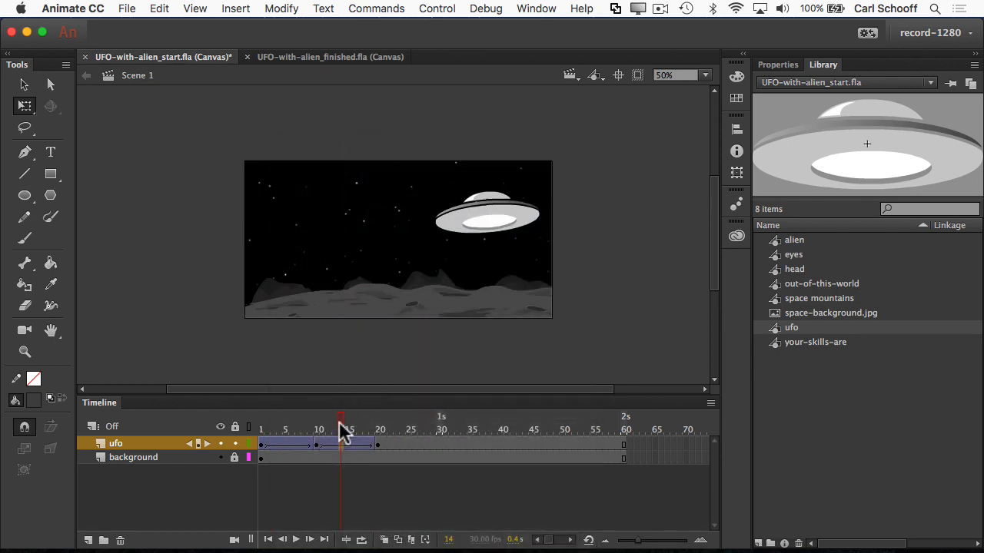
left_click_drag(341, 427, 258, 427)
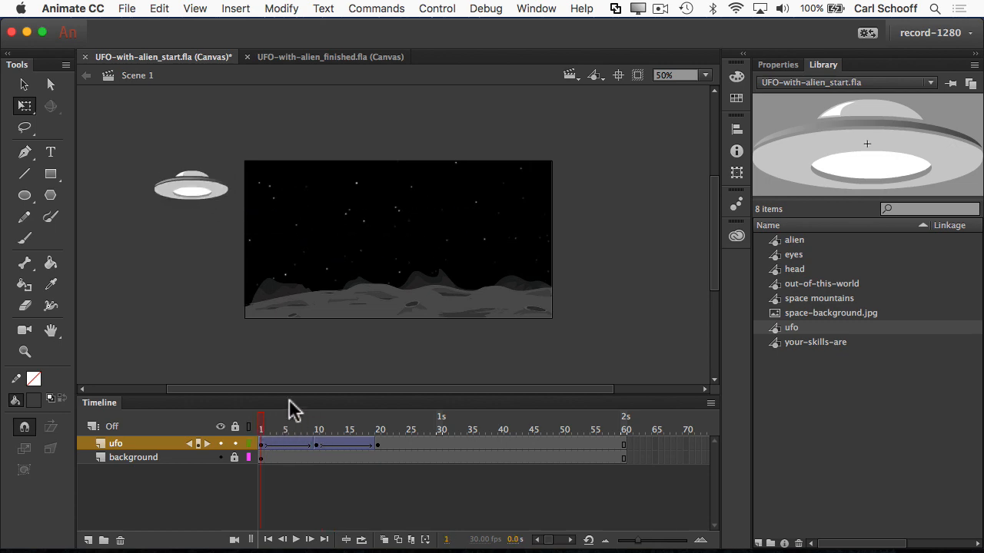
key("Return")
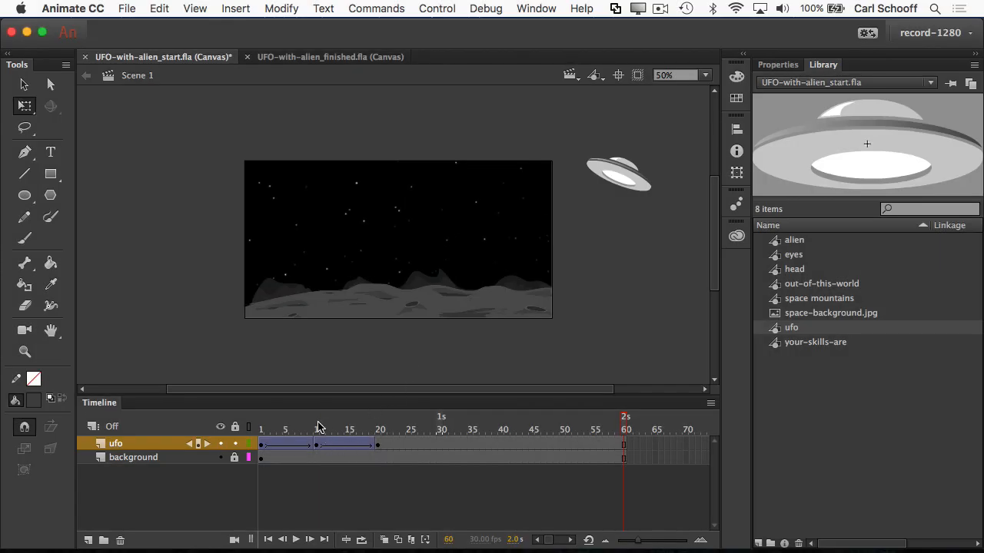
- Add the alien library symbol to the ufo layer at frame 10, over the upper-left part of the stage
left_click(318, 427)
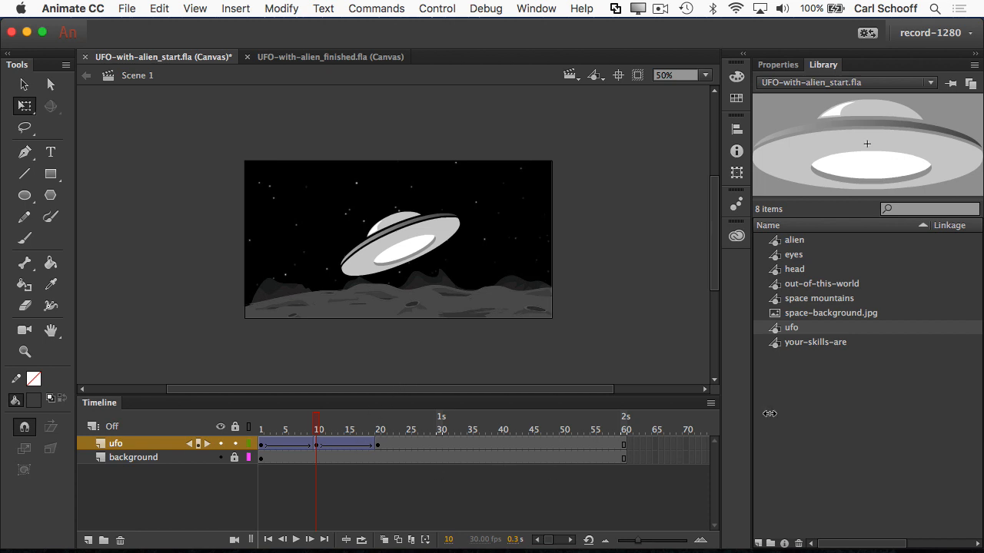
left_click(792, 242)
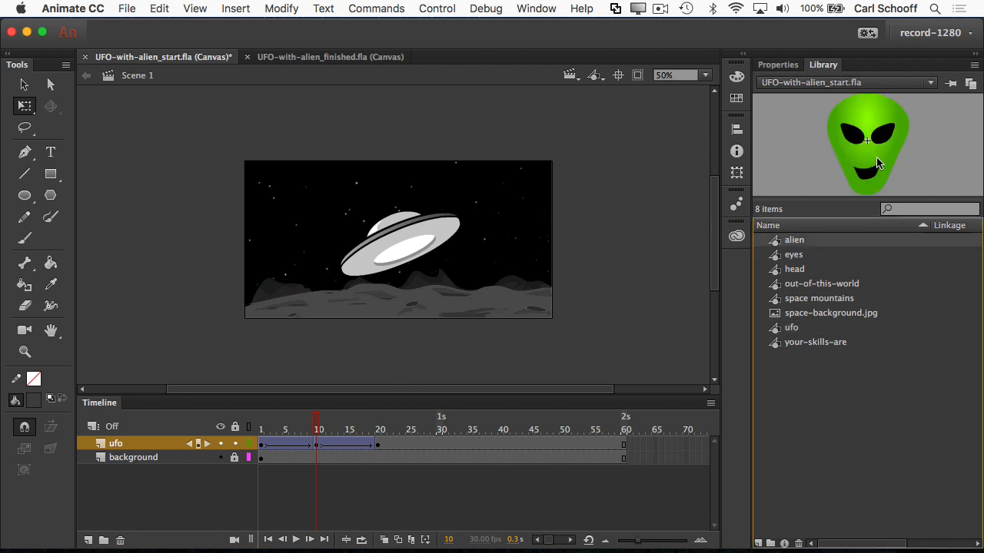
left_click_drag(872, 163, 295, 212)
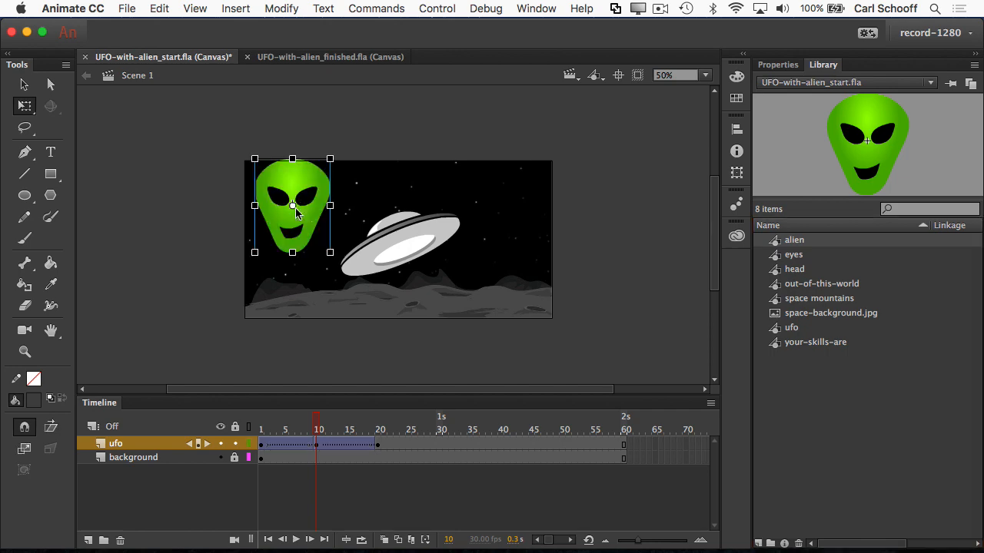
left_click(327, 361)
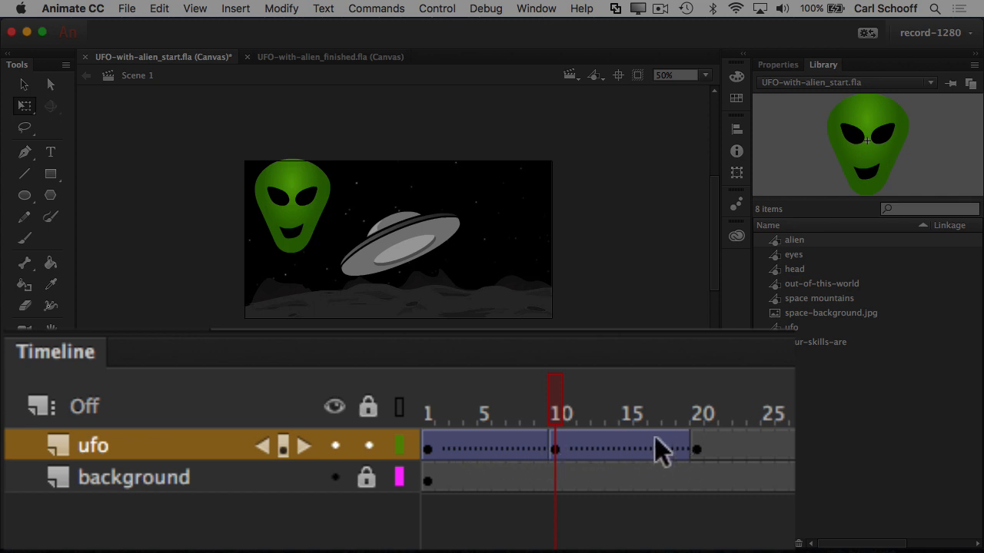
- Compare the contents of the ufo layer's keyframes at frames 1, 10 and 20
left_click_drag(435, 409, 562, 393)
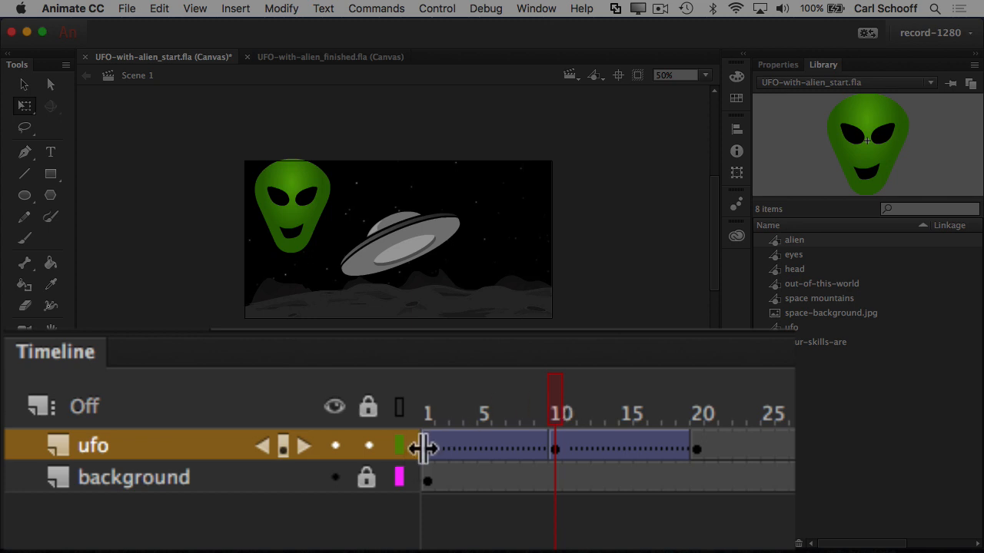
left_click(429, 452)
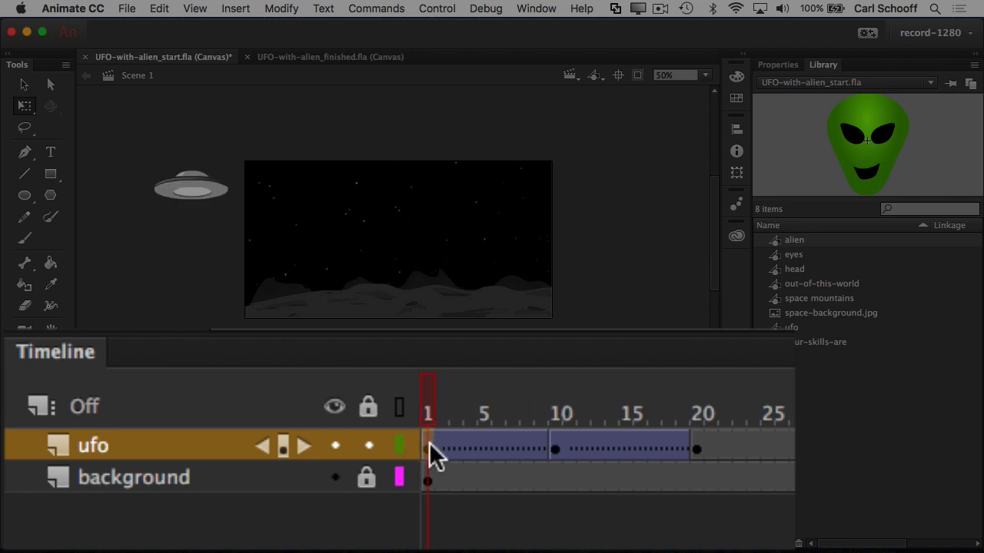
left_click(557, 449)
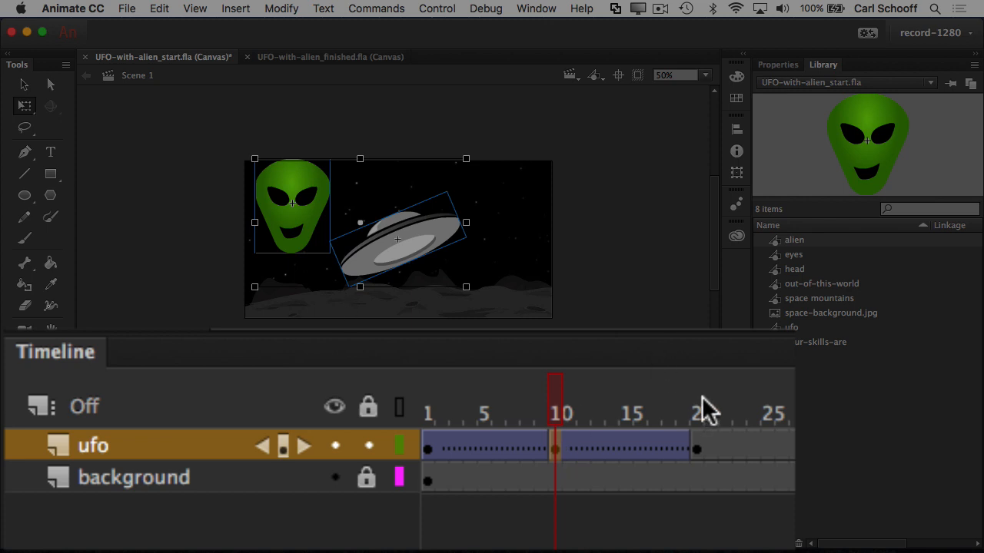
mouse_move(705, 411)
left_mouse_down()
mouse_move(709, 384)
mouse_move(714, 412)
mouse_move(650, 406)
mouse_move(705, 402)
left_mouse_up()
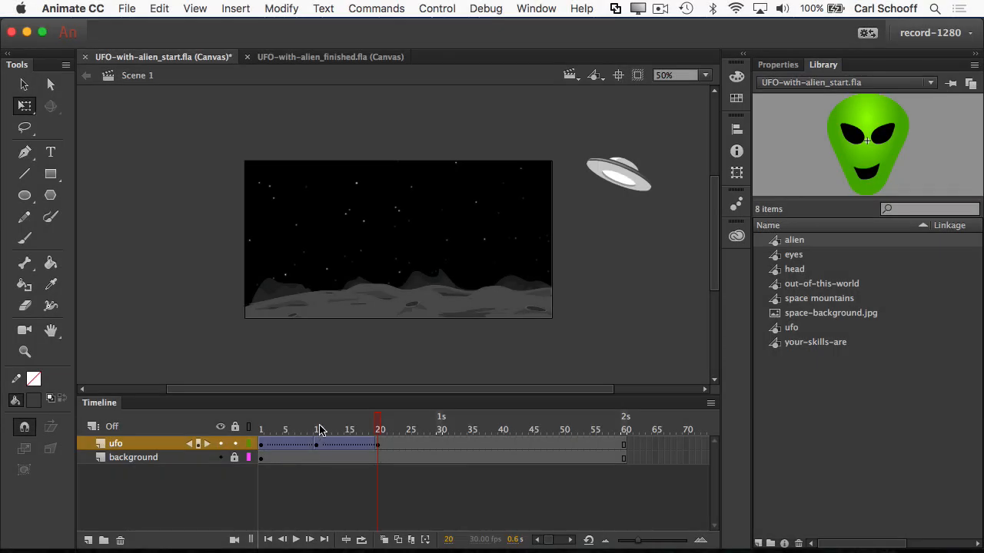
- View the frame just past the frame 10 keyframe and undo the last three actions
left_click(321, 429)
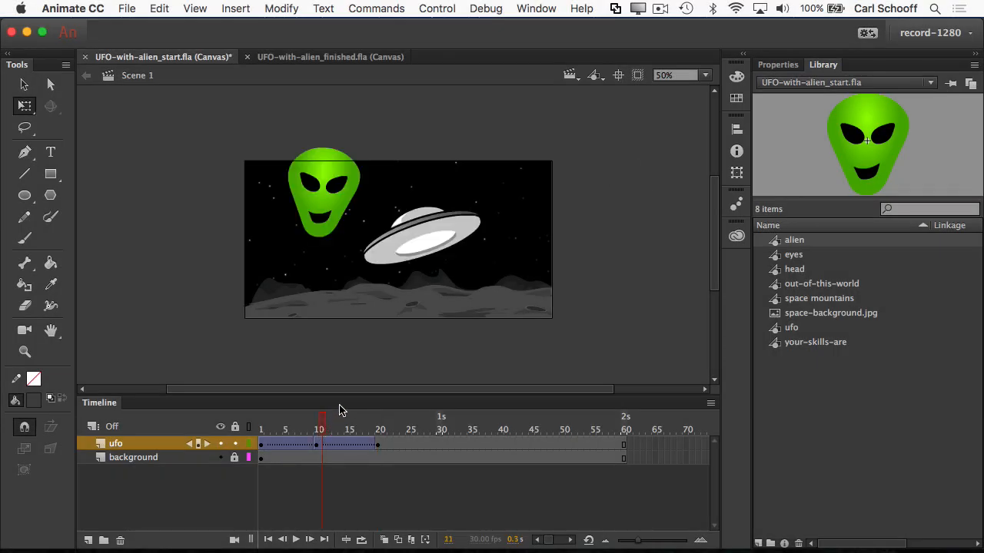
key("super+z")
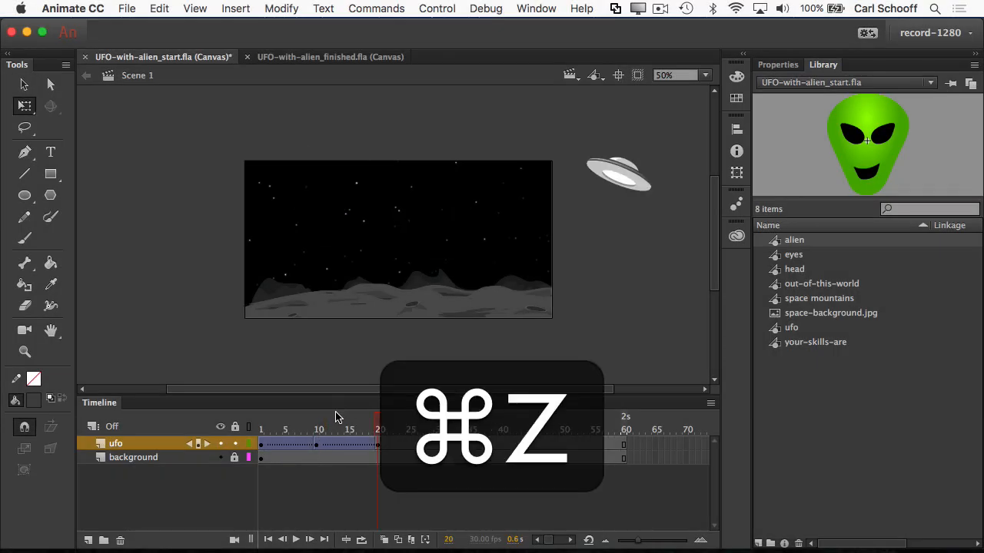
key("super+z")
key("super+z")
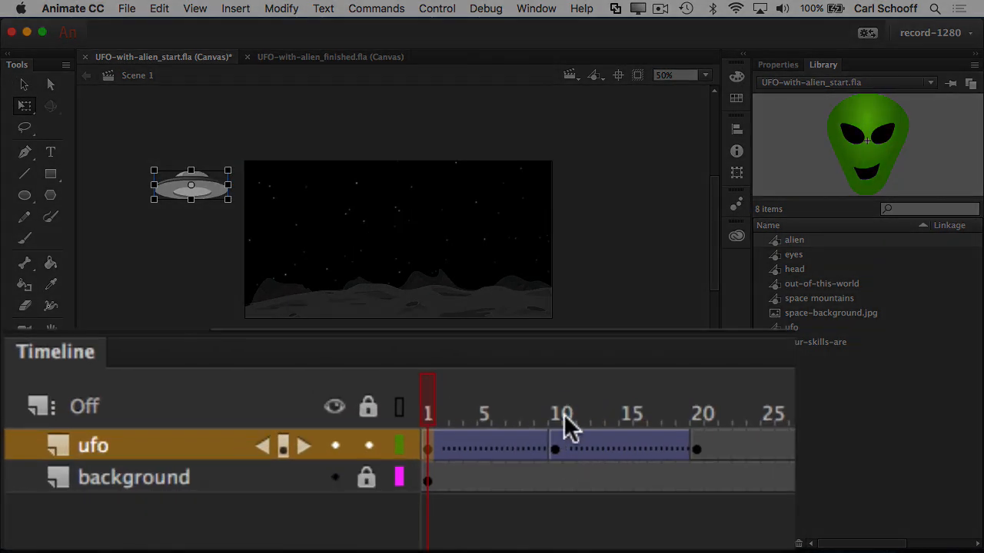
- Delete the alien from the ufo layer's frame 10 keyframe, keeping only the UFO there
left_click(318, 429)
left_click(561, 449)
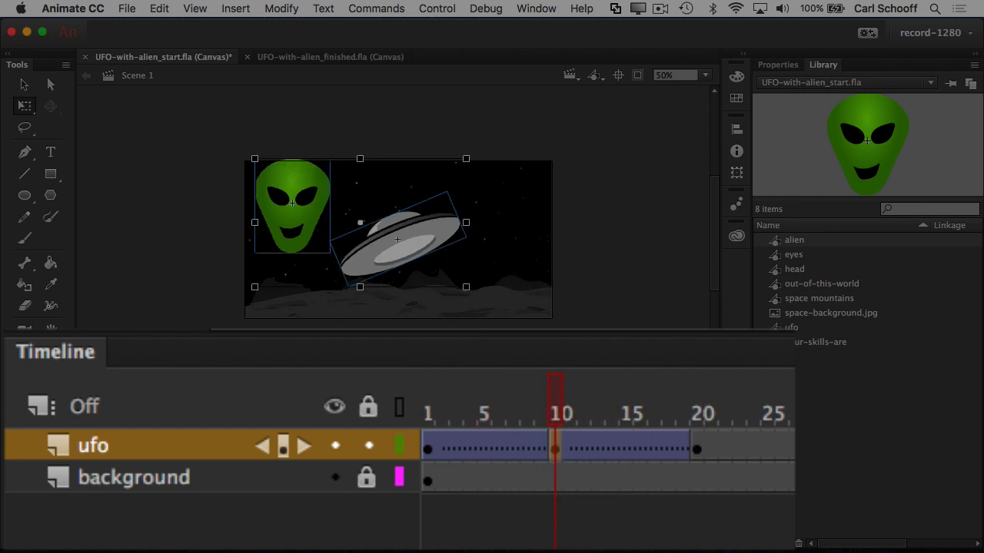
left_click(311, 306)
left_click(286, 219)
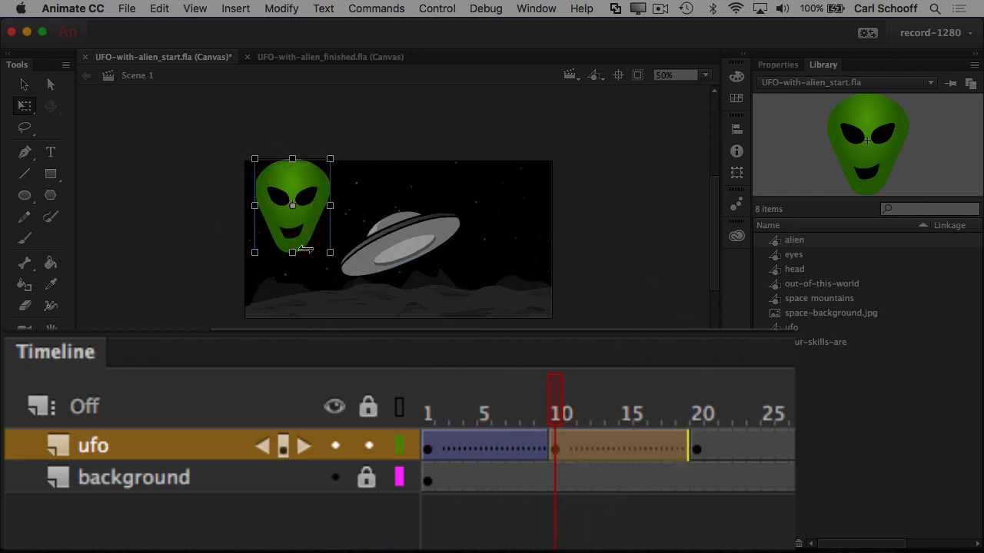
key("BackSpace")
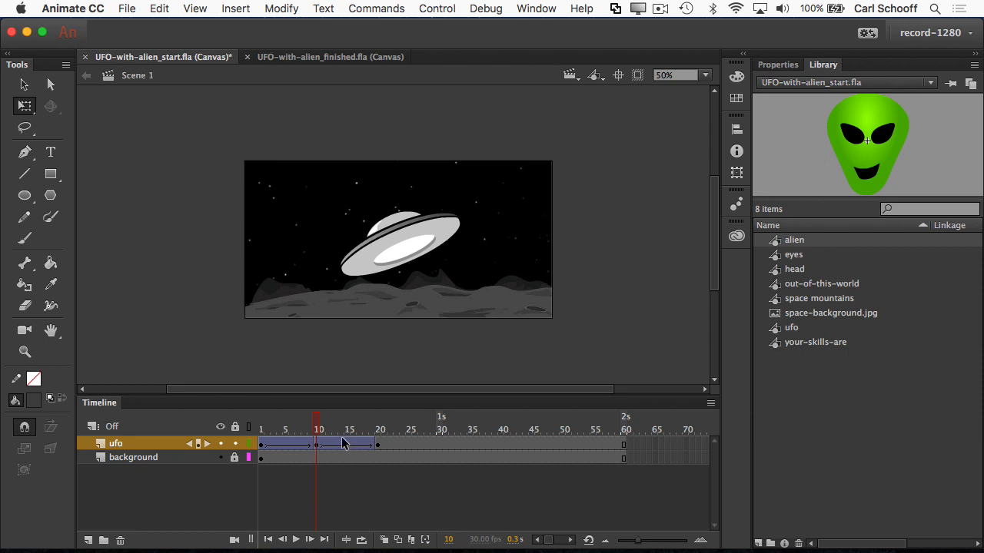
- Scrub through frames 1 to 20 to check the UFO's tweened flight across the stage
left_click(269, 428)
left_click_drag(269, 428, 378, 428)
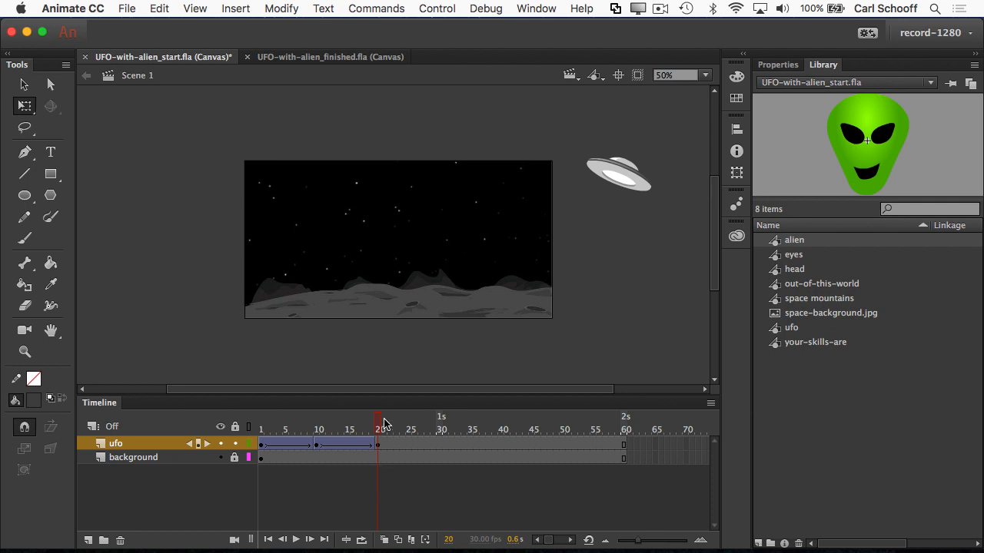
left_click(348, 429)
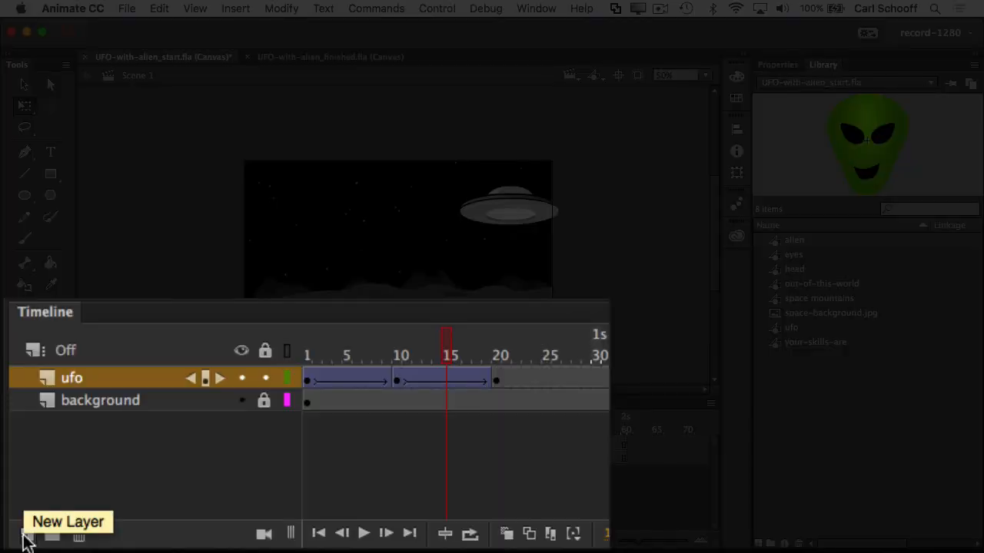
- Add a new layer above the ufo layer and name it alien
left_click(27, 535)
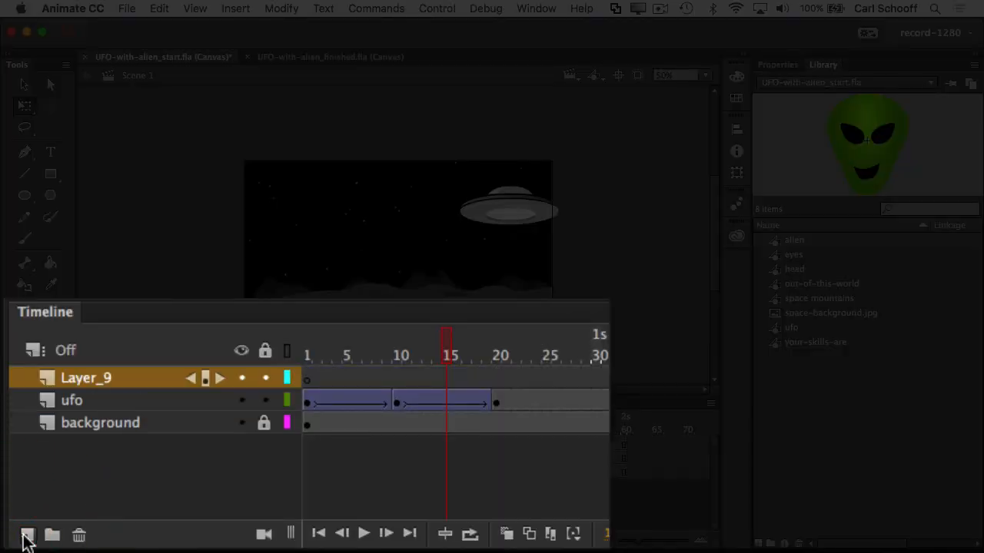
double_click(114, 380)
type("a")
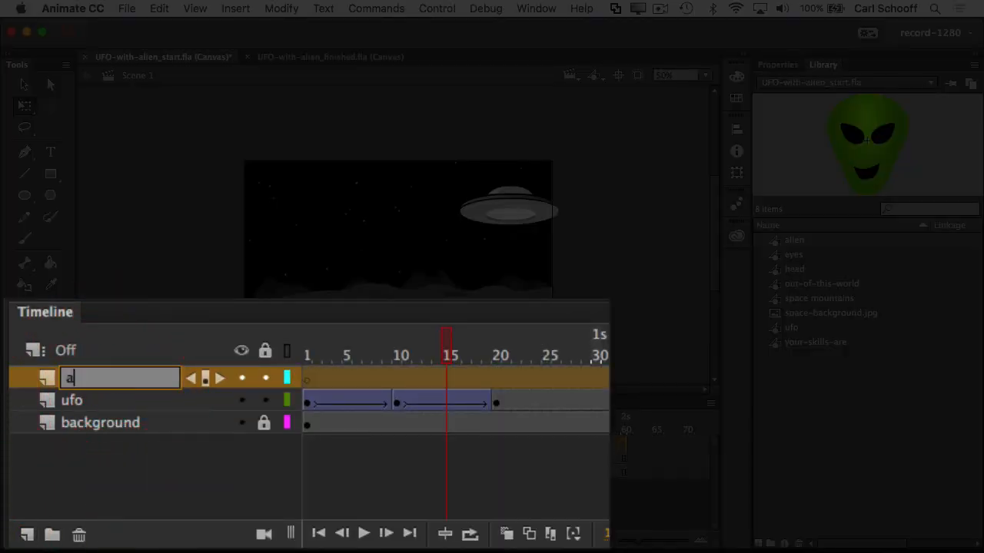
type("lien")
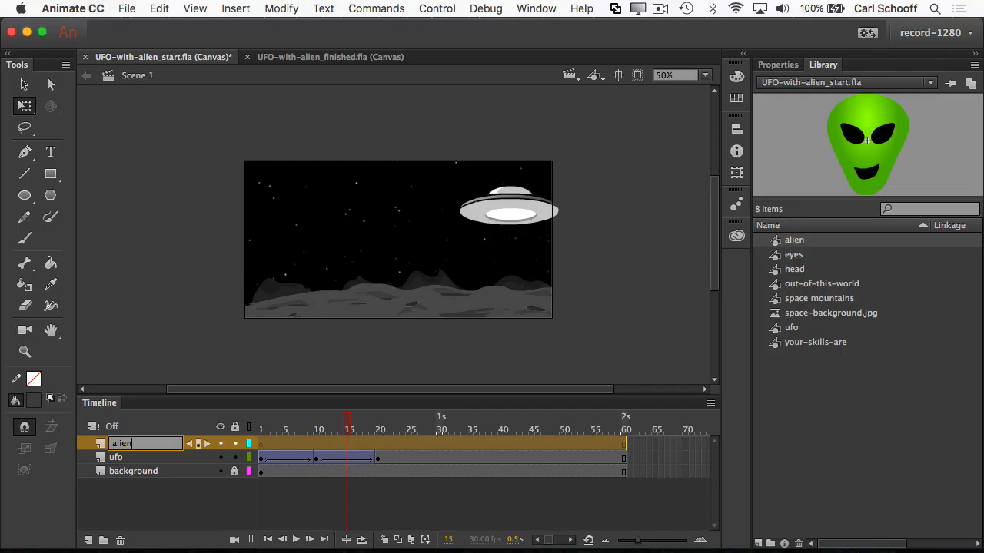
key("Return")
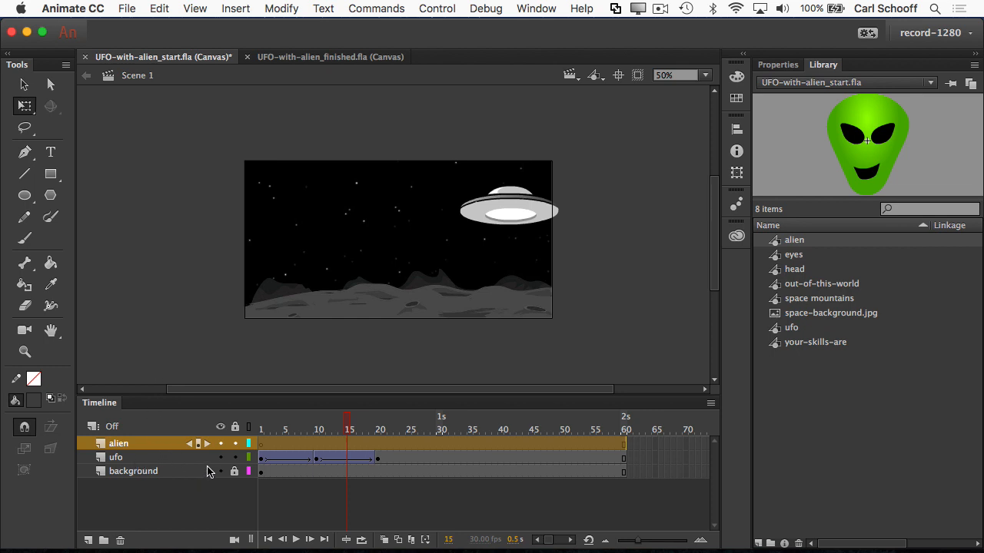
- Try placing the alien symbol on the stage with frame 20 of the alien layer current, then check frame 1
left_click(378, 448)
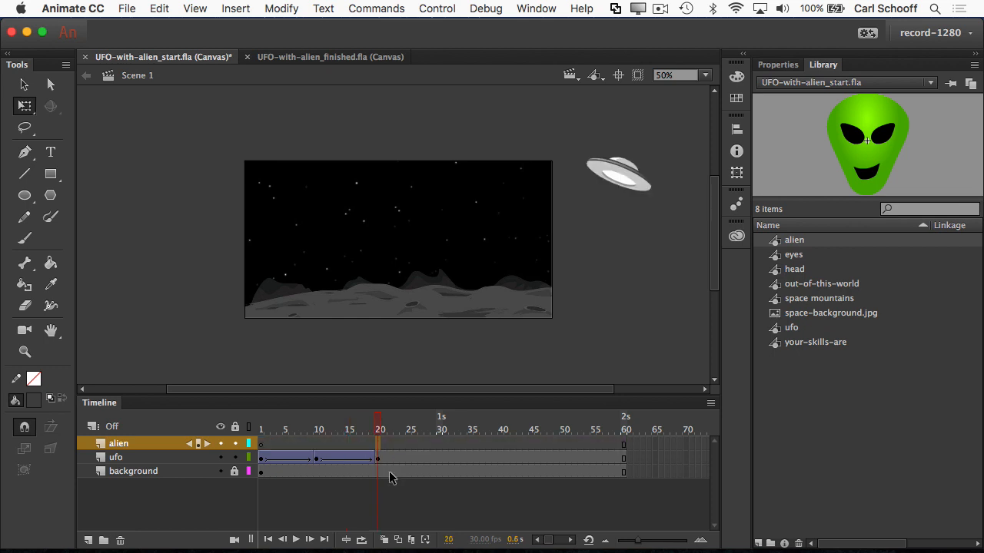
mouse_move(378, 427)
left_mouse_down()
mouse_move(336, 425)
mouse_move(379, 426)
left_mouse_up()
left_click_drag(869, 159, 298, 223)
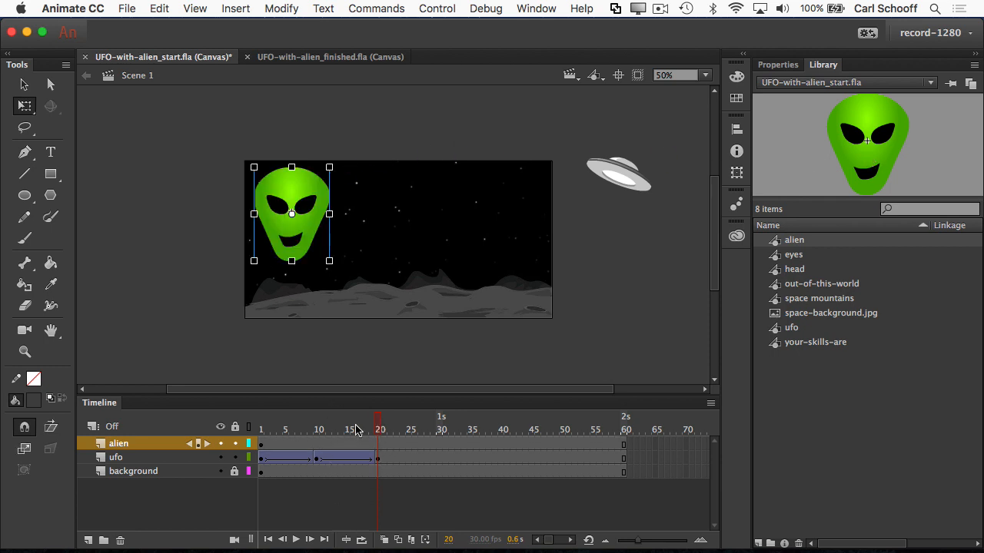
left_click(262, 427)
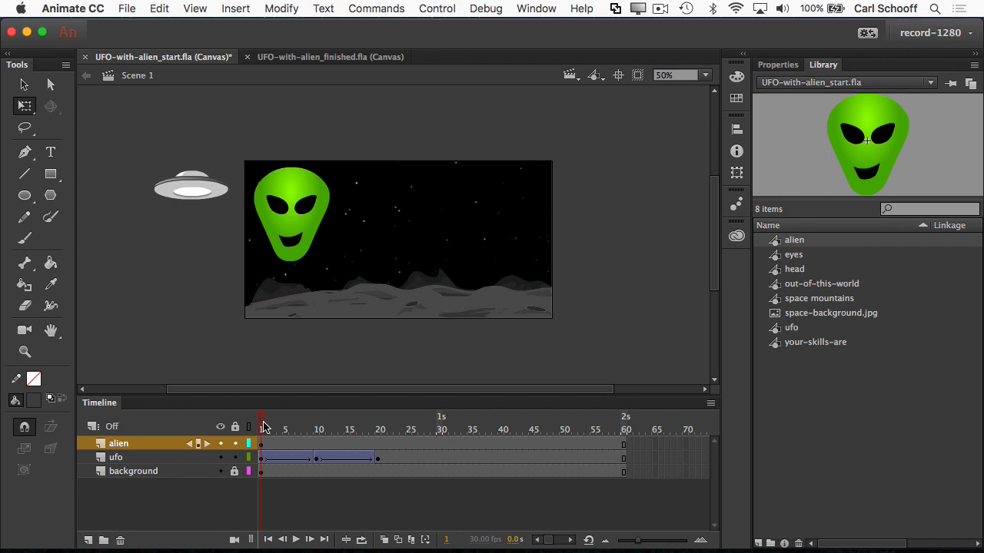
mouse_move(265, 427)
left_mouse_down()
mouse_move(375, 428)
mouse_move(259, 427)
left_mouse_up()
mouse_move(265, 425)
left_mouse_down()
mouse_move(378, 426)
mouse_move(256, 423)
left_mouse_up()
- Try moving the alien layer's first keyframe to frame 20, then undo back to the empty alien layer
left_click(262, 445)
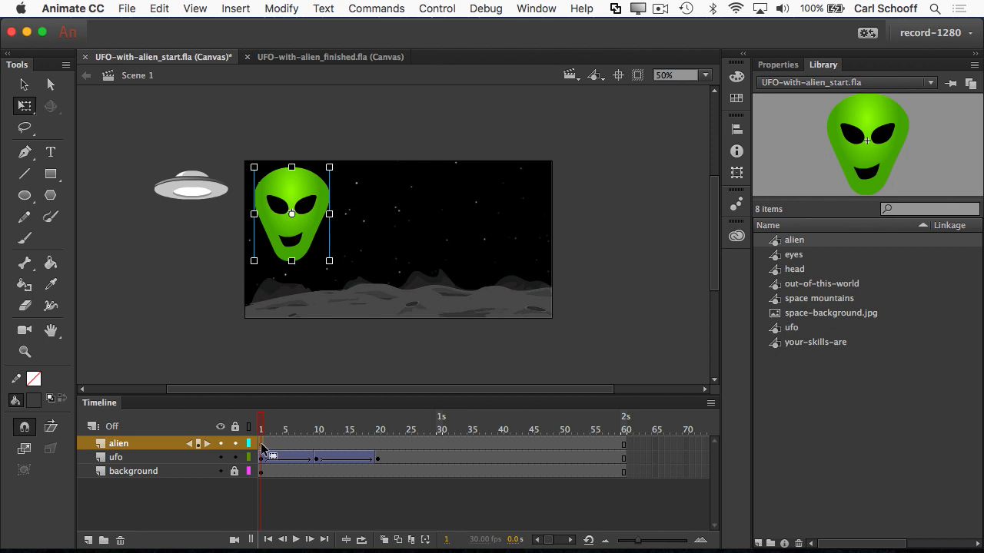
left_click_drag(262, 447, 378, 423)
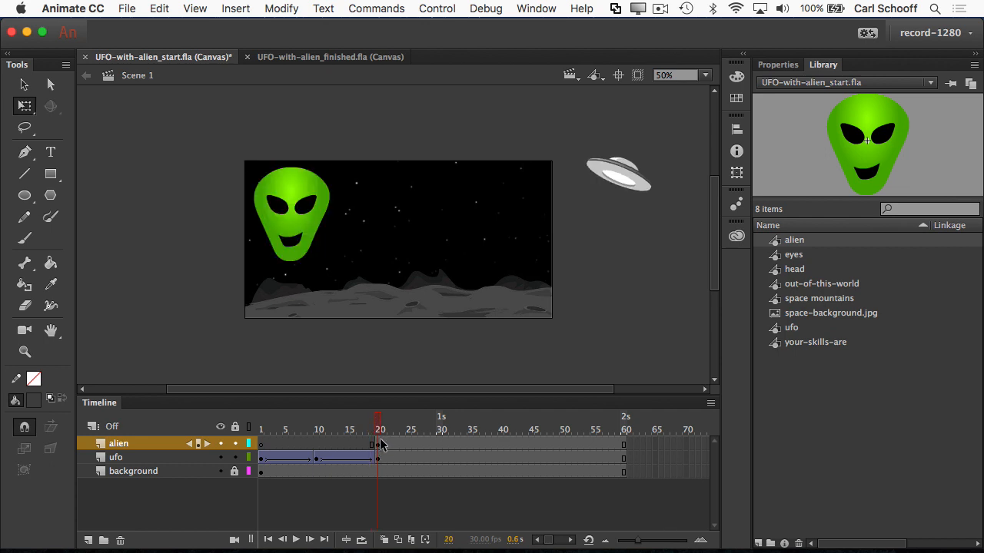
key("super")
key("super+z")
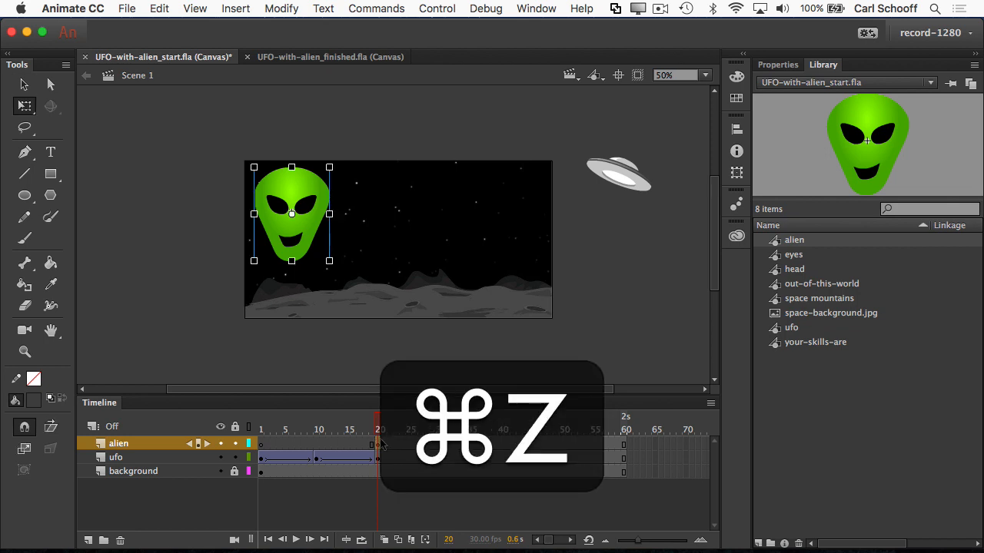
key("super+z")
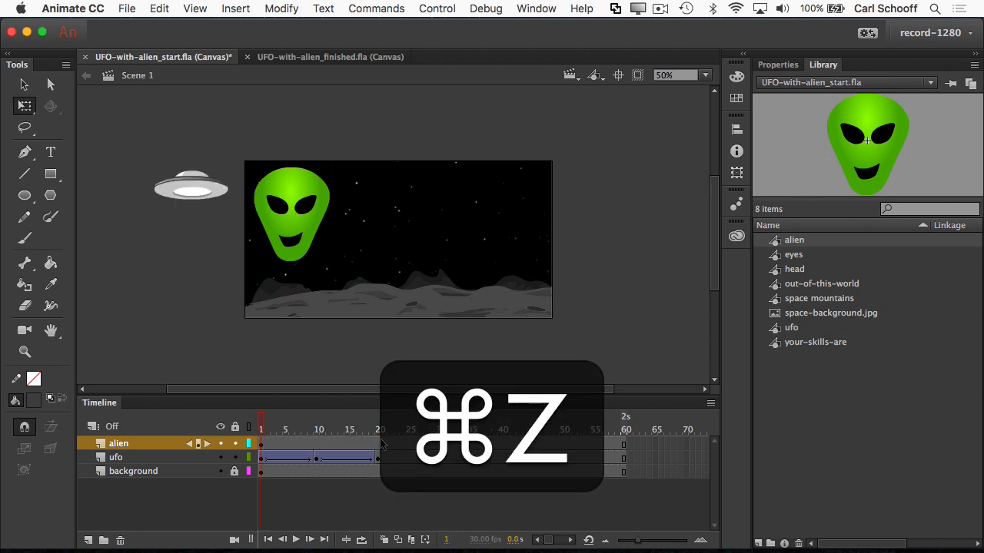
key("super+z")
key("super+z")
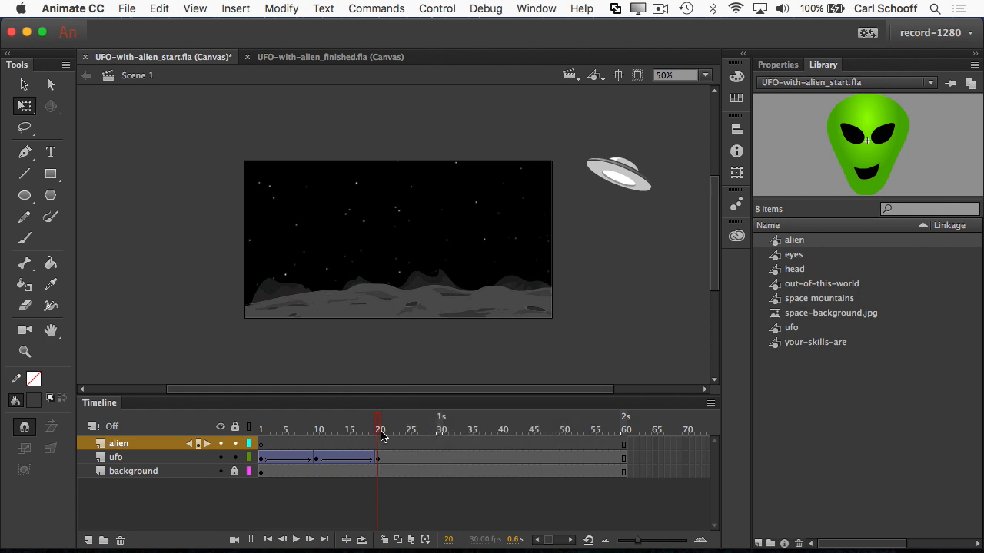
- Insert a keyframe at frame 20 of the alien layer and place the alien symbol on the left part of the stage
mouse_move(378, 428)
left_mouse_down()
mouse_move(343, 428)
mouse_move(382, 426)
left_mouse_up()
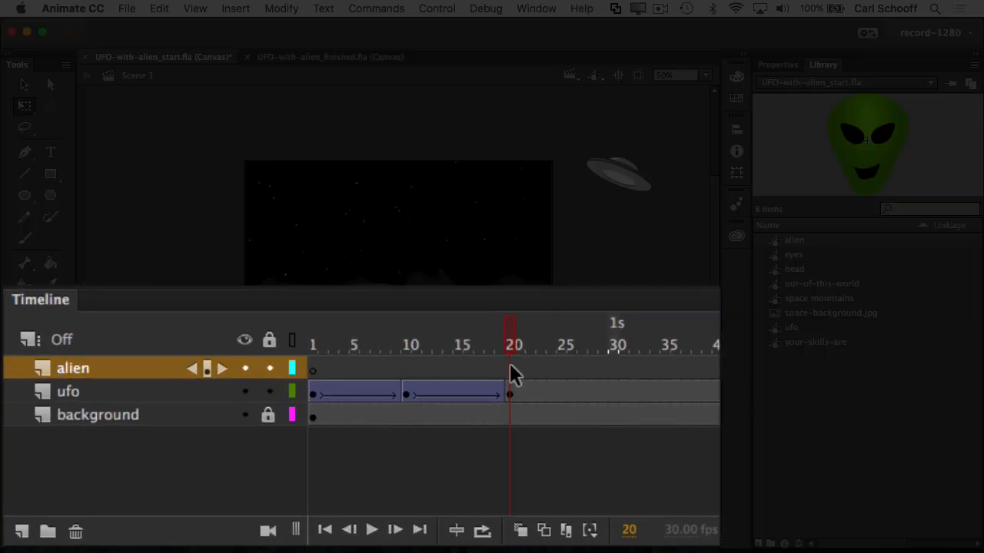
left_click(514, 372)
key("F6")
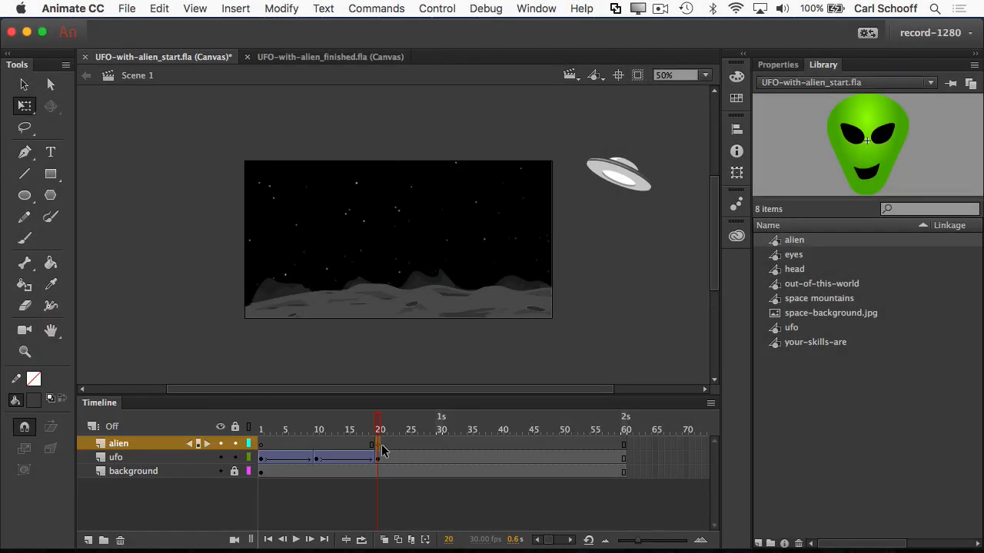
left_click_drag(865, 172, 306, 250)
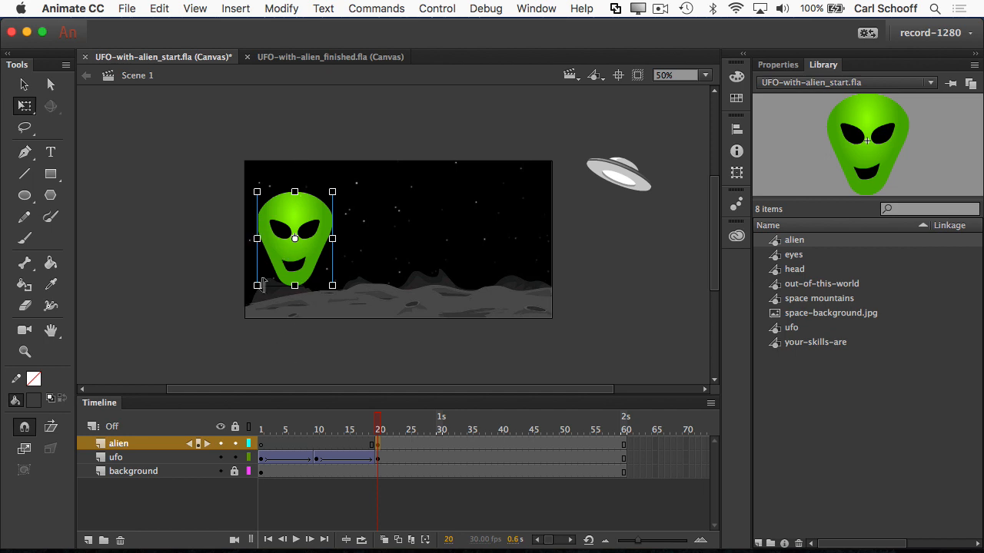
left_click(306, 329)
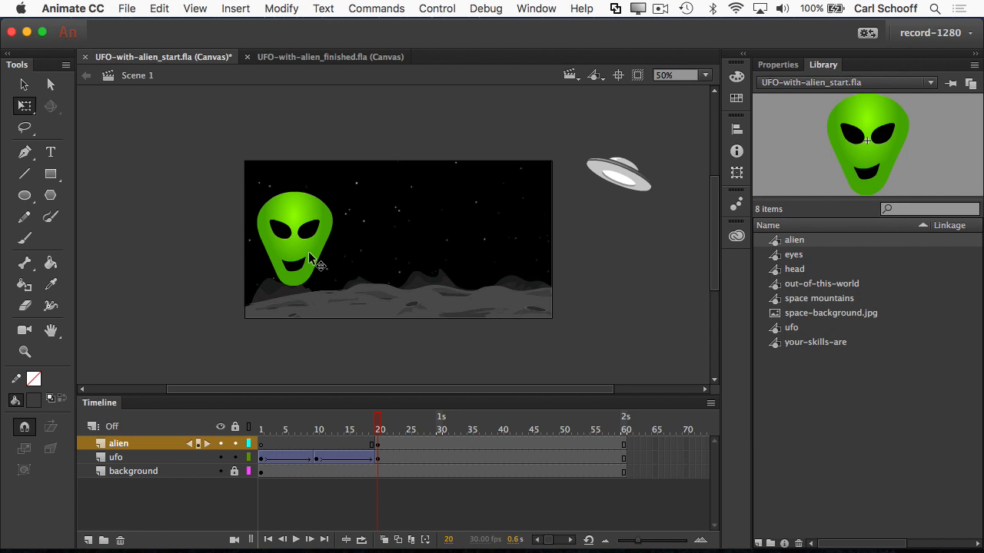
- Insert a keyframe at frame 30 of the alien layer and compare it with the frame 20 keyframe
left_click(378, 445)
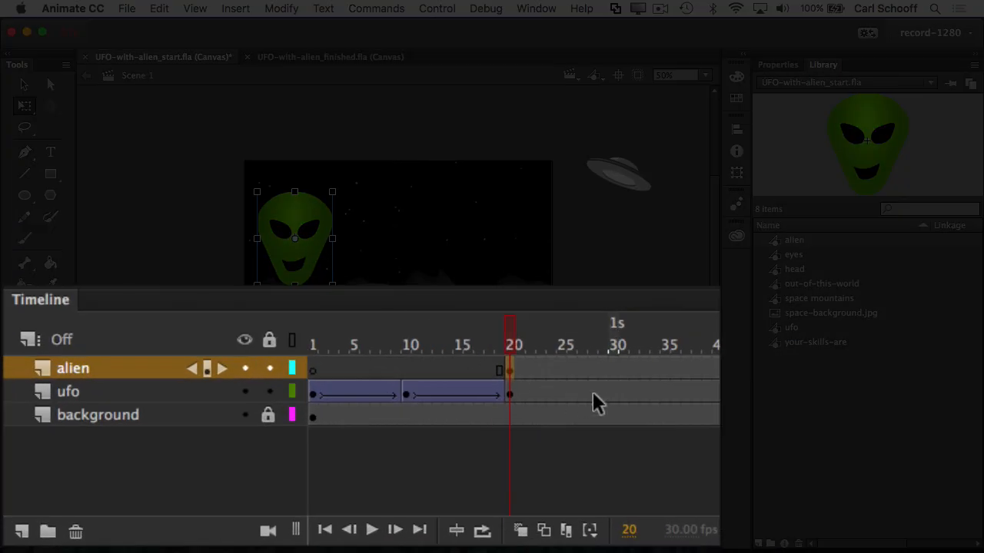
left_click(618, 365)
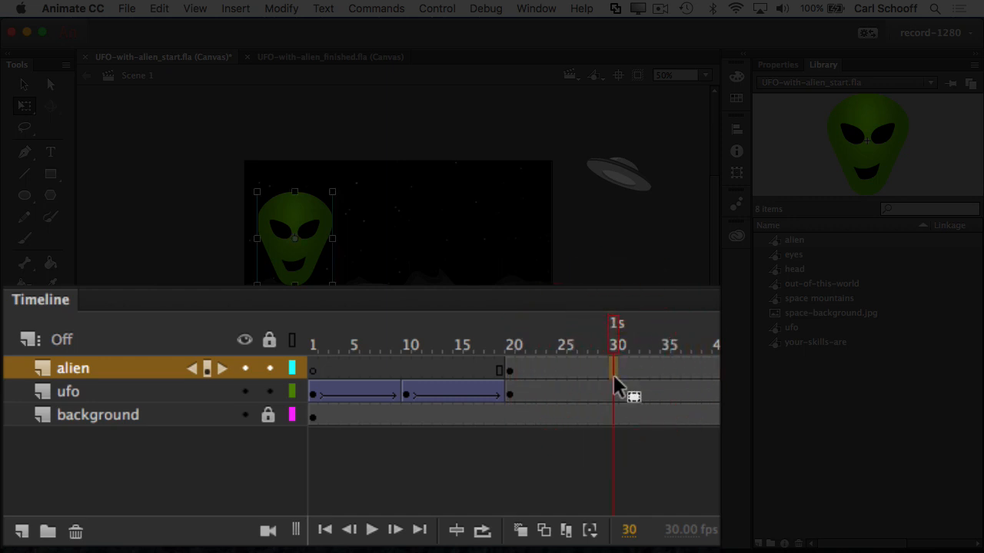
key("F6")
left_click(514, 342)
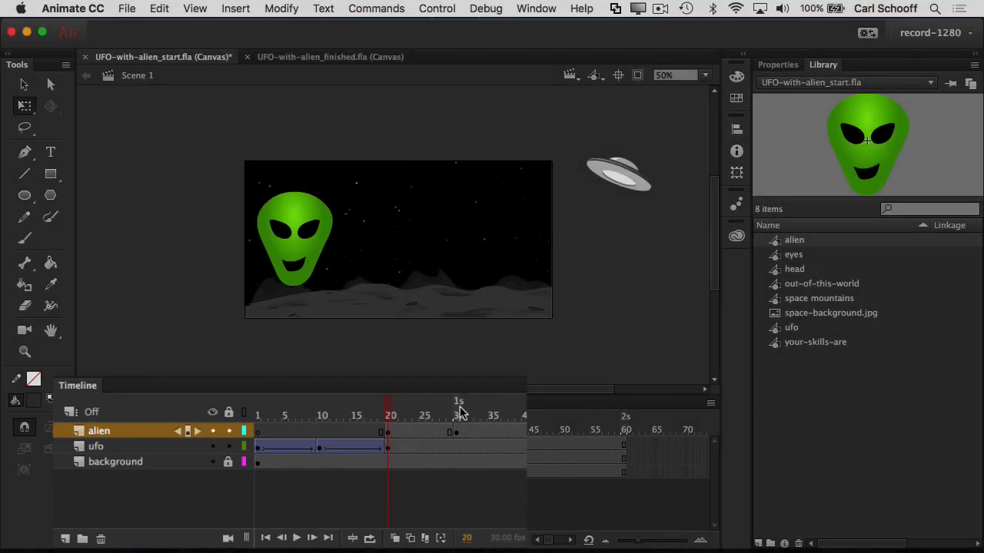
left_click(459, 413)
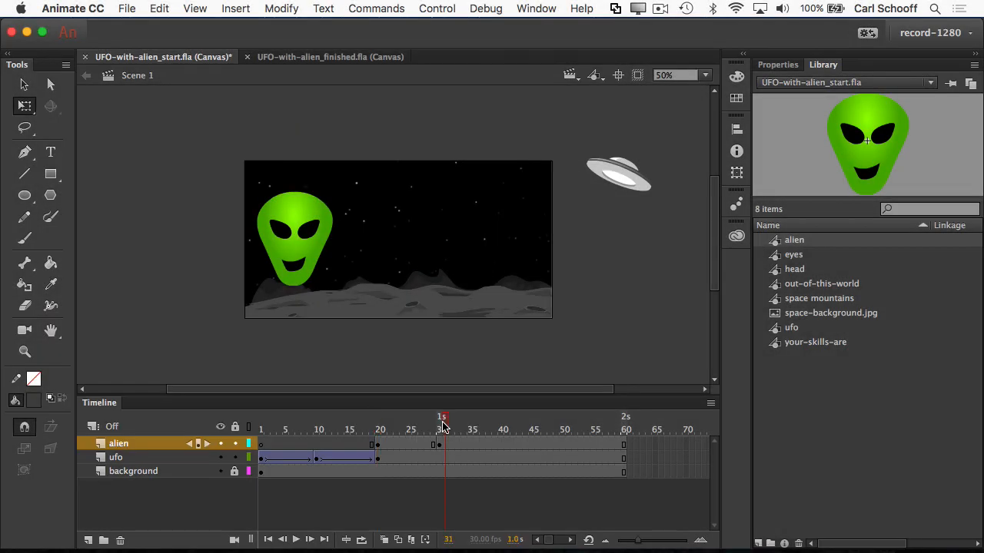
left_click(442, 450)
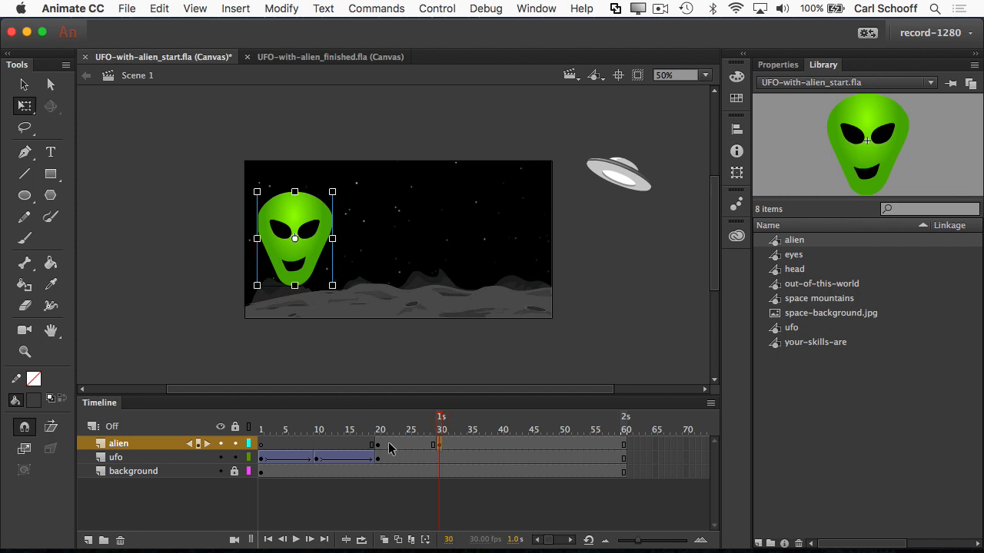
- Scale the alien at frame 20 down proportionally about its center to about 81 by 101 px with Free Transform
left_click(378, 449)
left_click(25, 105)
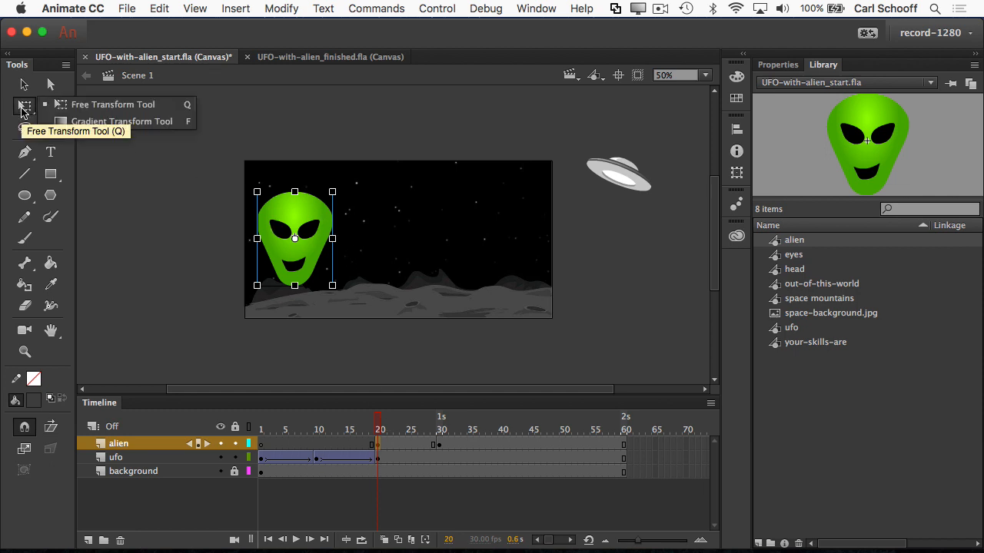
left_click(260, 132)
left_click(309, 208)
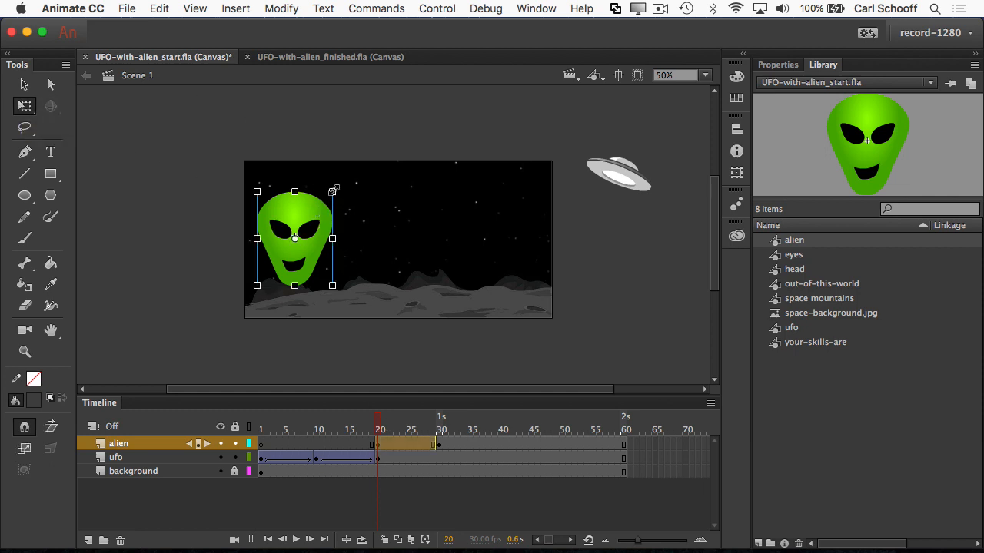
left_click_drag(332, 191, 310, 201)
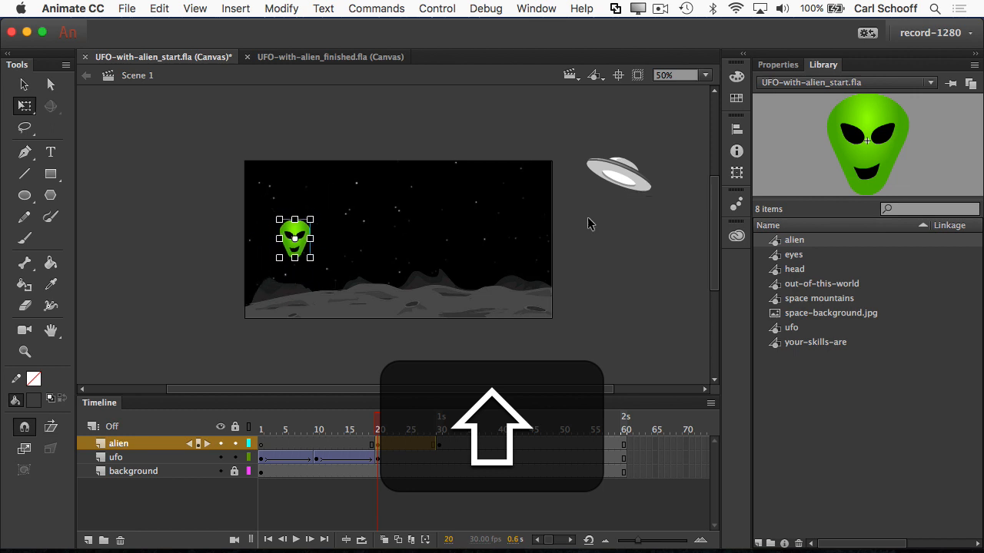
- Apply an Alpha color effect to the alien at frame 20, try 100%, and set it to 0%
left_click(780, 69)
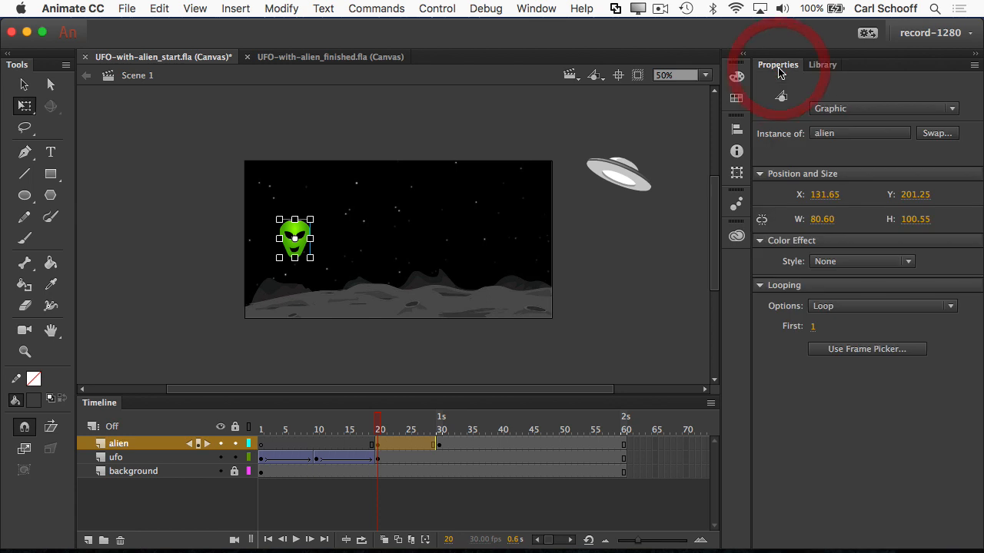
left_click(780, 242)
left_click(780, 241)
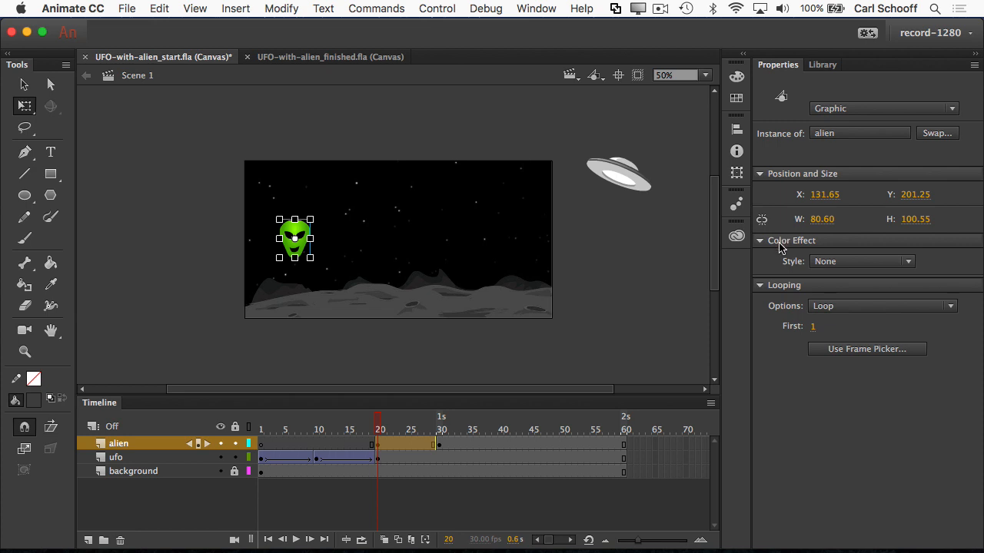
left_click(879, 267)
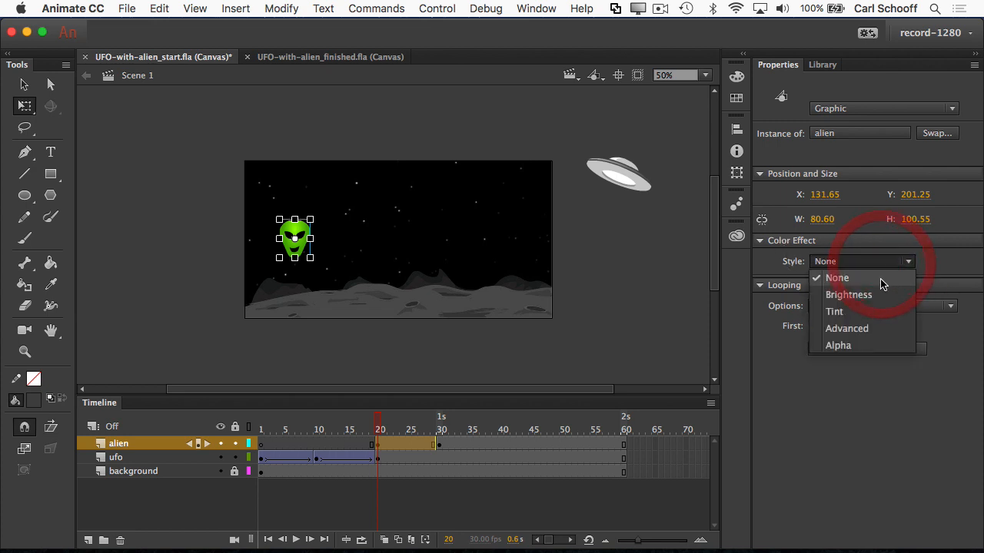
left_click(874, 346)
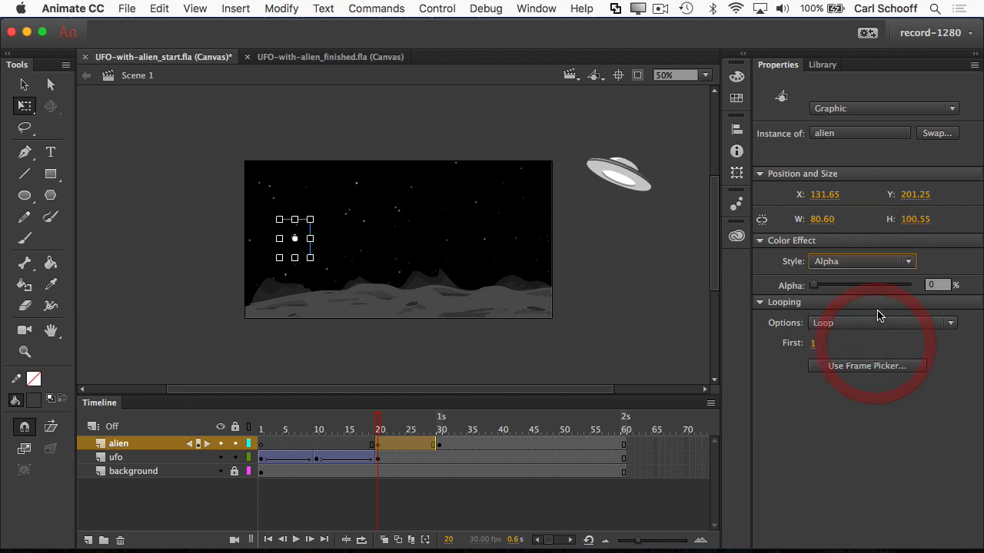
mouse_move(818, 290)
left_mouse_down()
mouse_move(909, 292)
mouse_move(812, 286)
left_mouse_up()
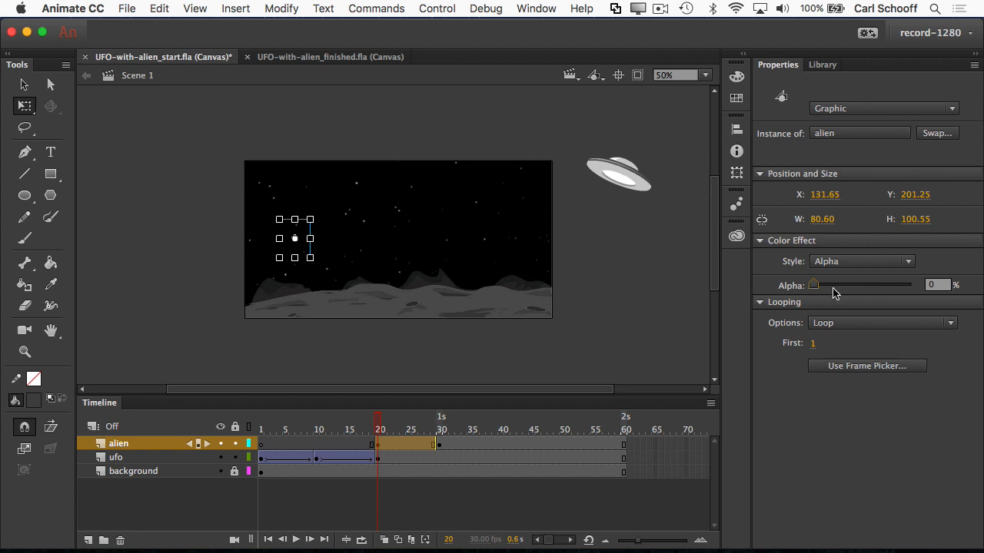
left_click_drag(814, 286, 957, 298)
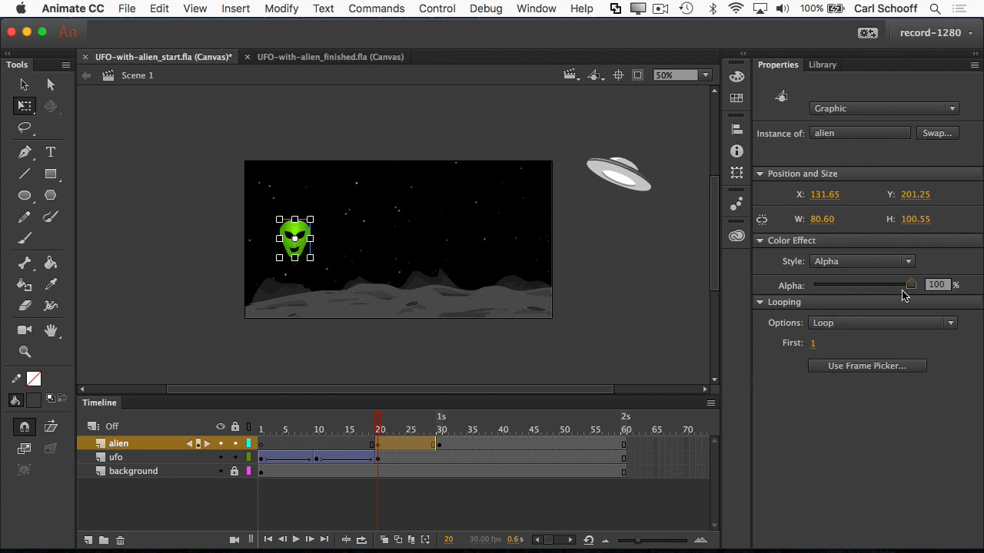
left_click_drag(911, 285, 769, 285)
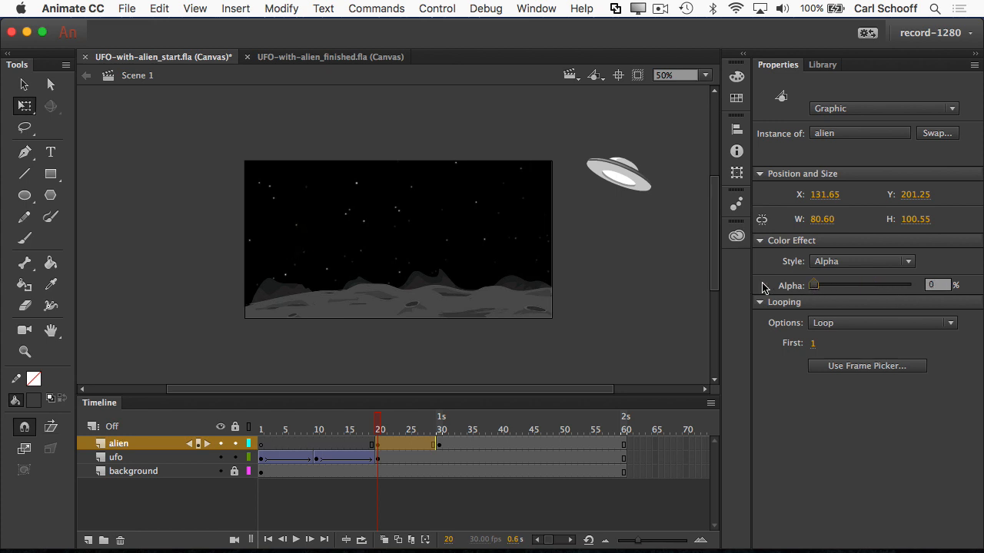
left_click(600, 279)
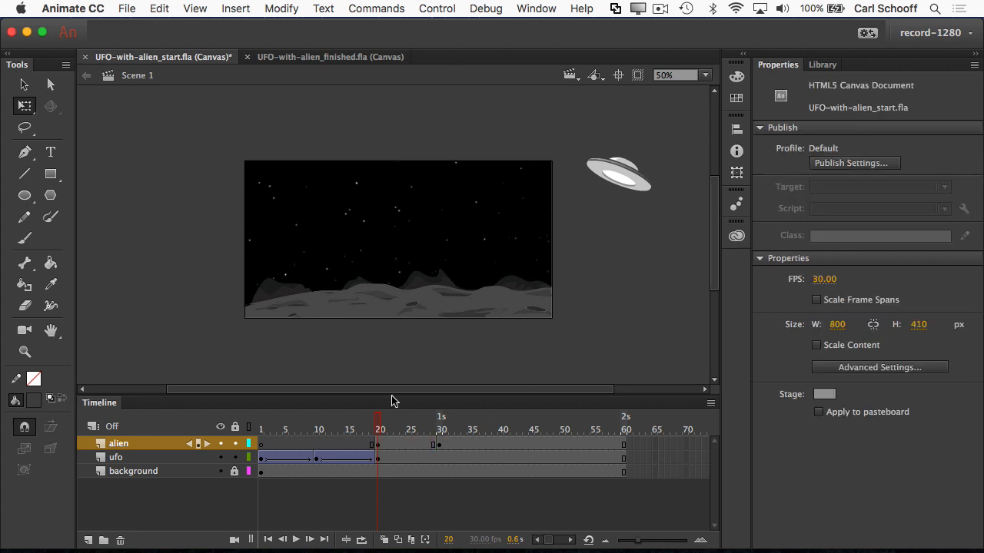
- Create a classic tween between the frame 20 and frame 30 keyframes of the alien layer
left_click(378, 445)
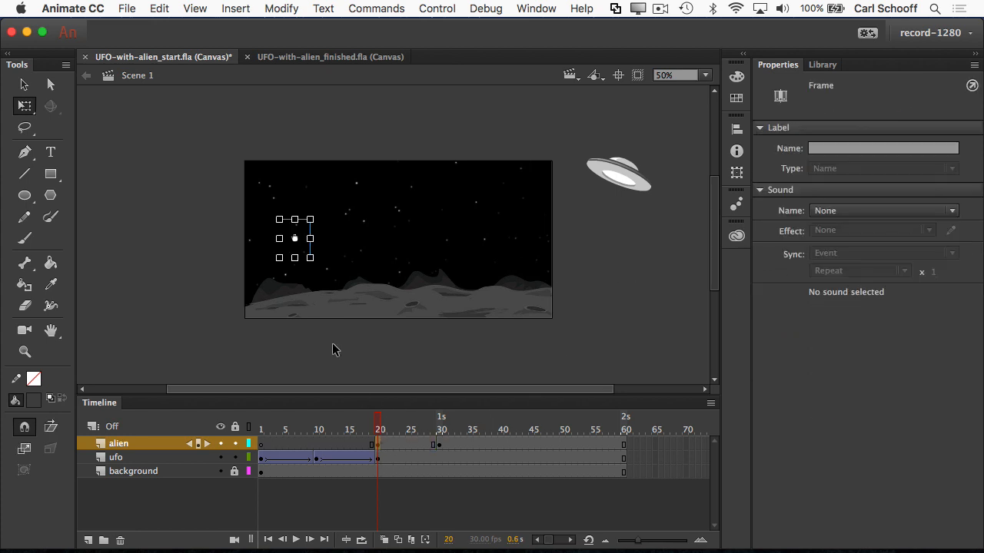
left_click(439, 445)
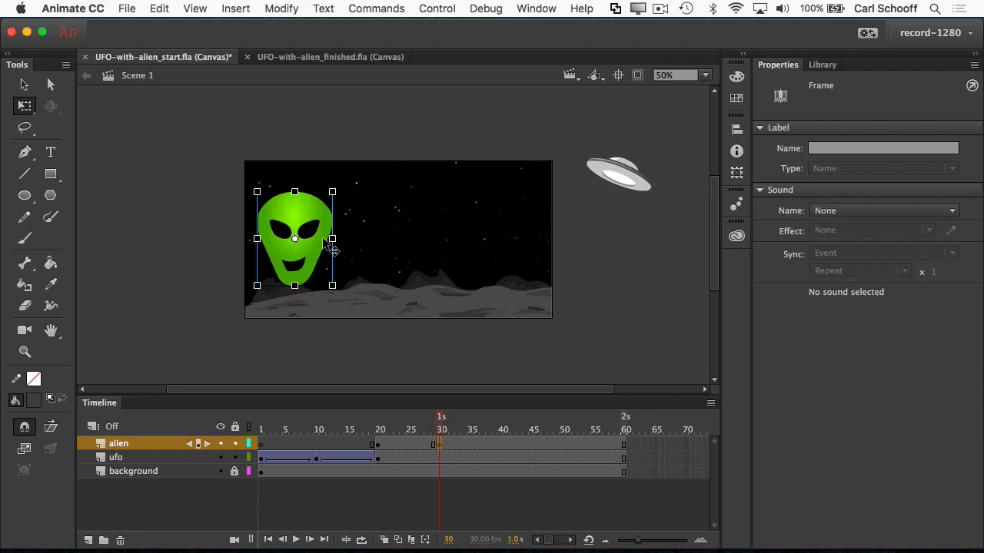
right_click(388, 445)
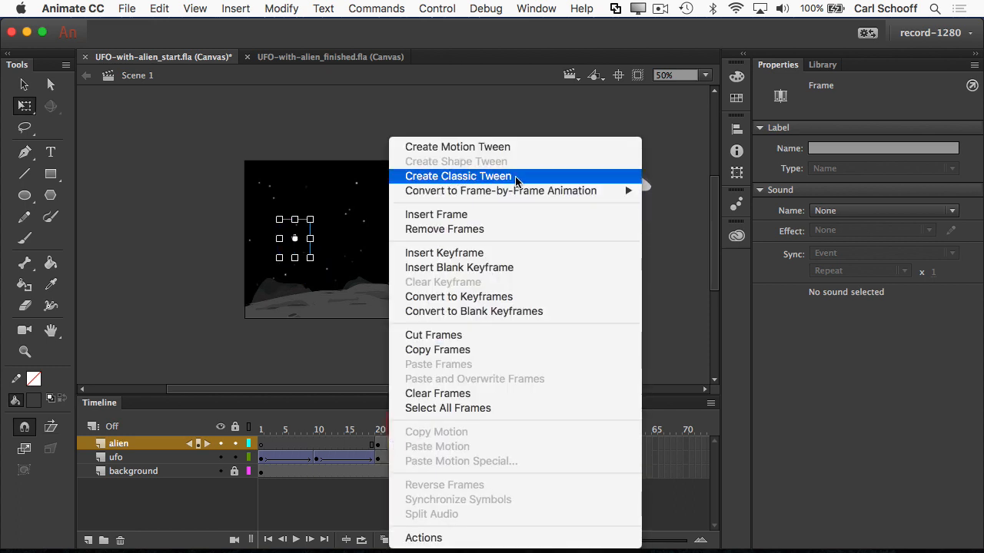
left_click(520, 177)
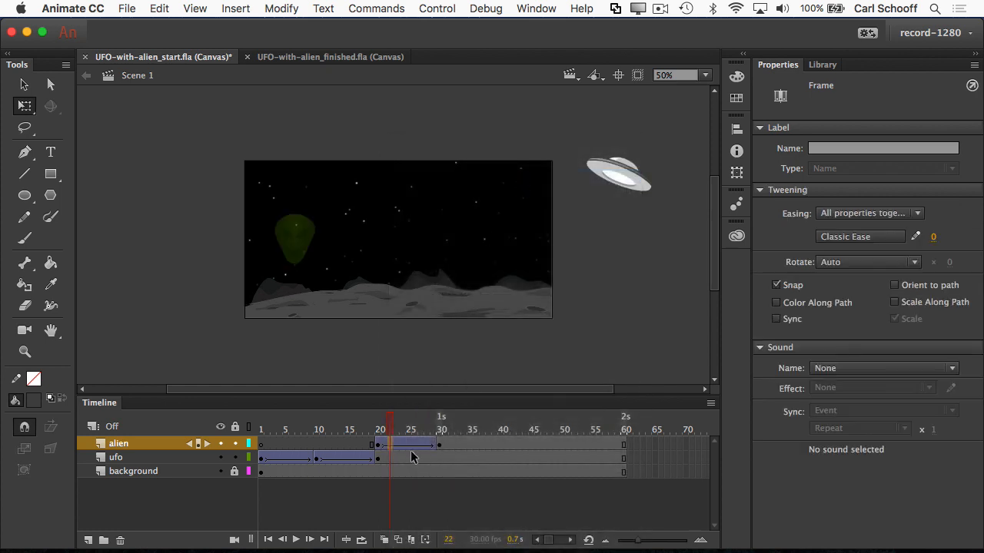
- Rewind to frame 1 and play the animation to check the alien's fade and scale
left_click(390, 425)
left_click_drag(390, 425, 235, 415)
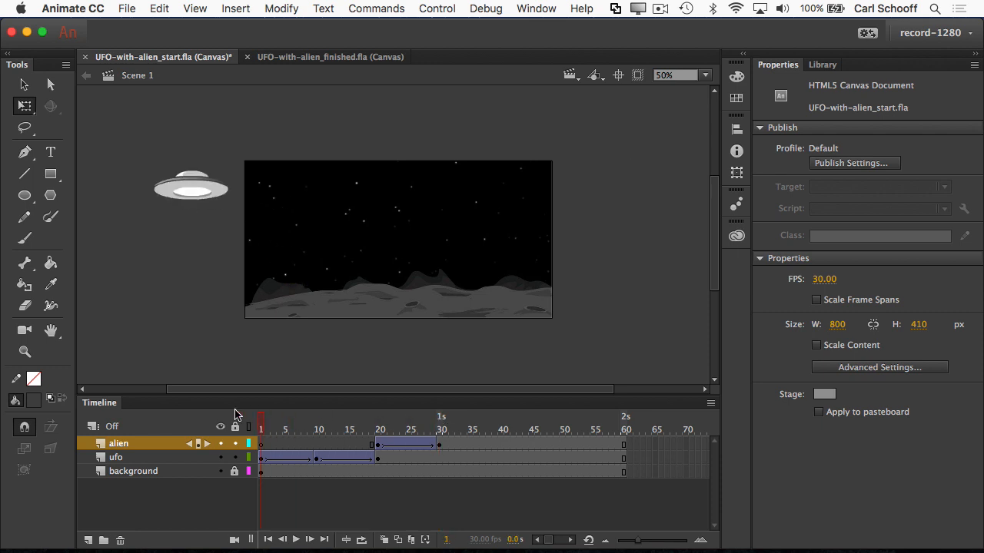
key("Return")
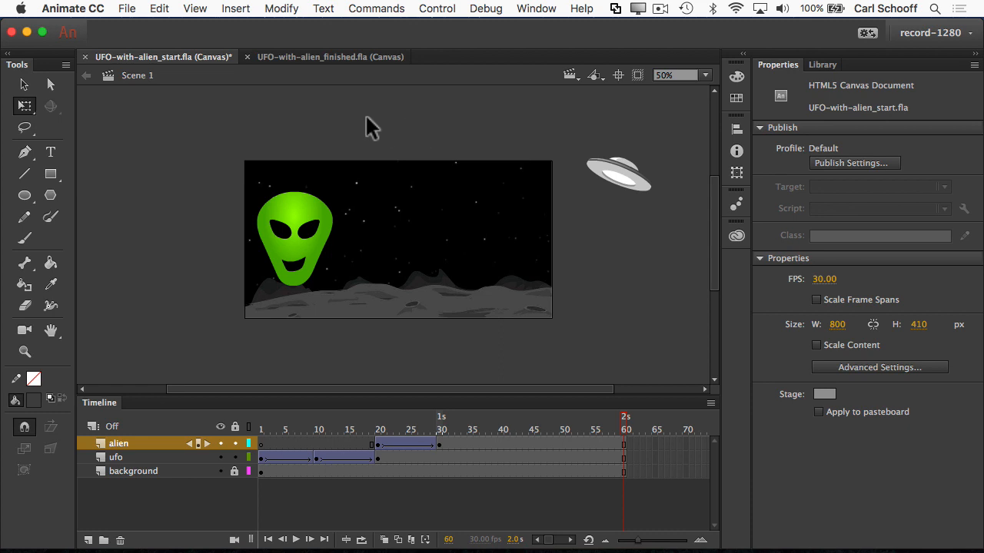
- Review the text animation between frames 40 and 60 in UFO-with-alien_finished.fla and return to UFO-with-alien_start.fla
left_click(312, 59)
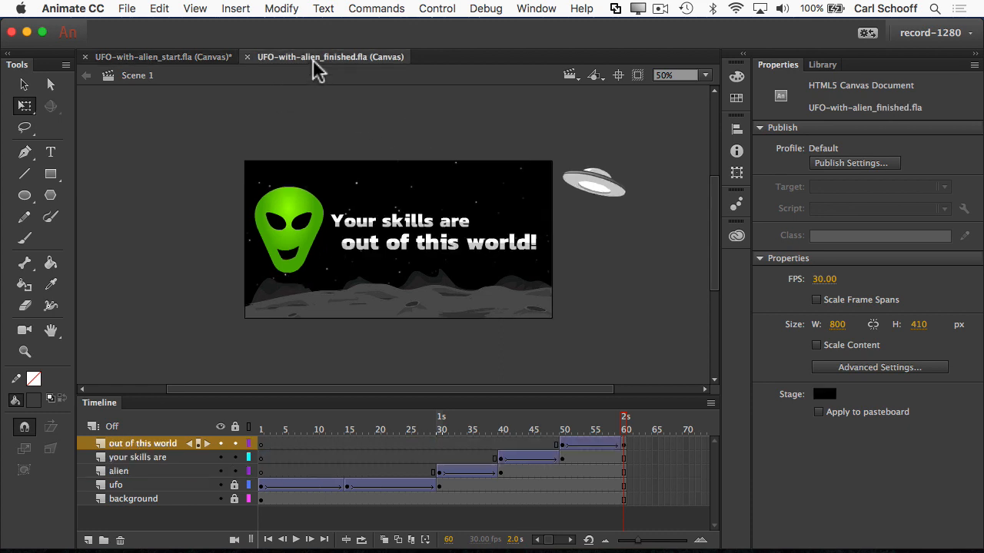
left_click(501, 444)
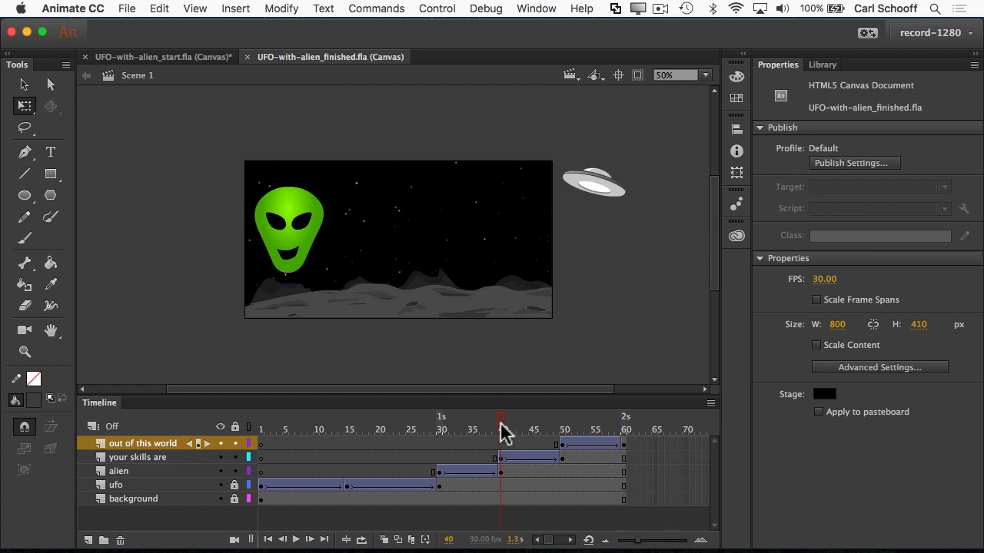
left_click(505, 424)
left_click_drag(506, 424, 652, 430)
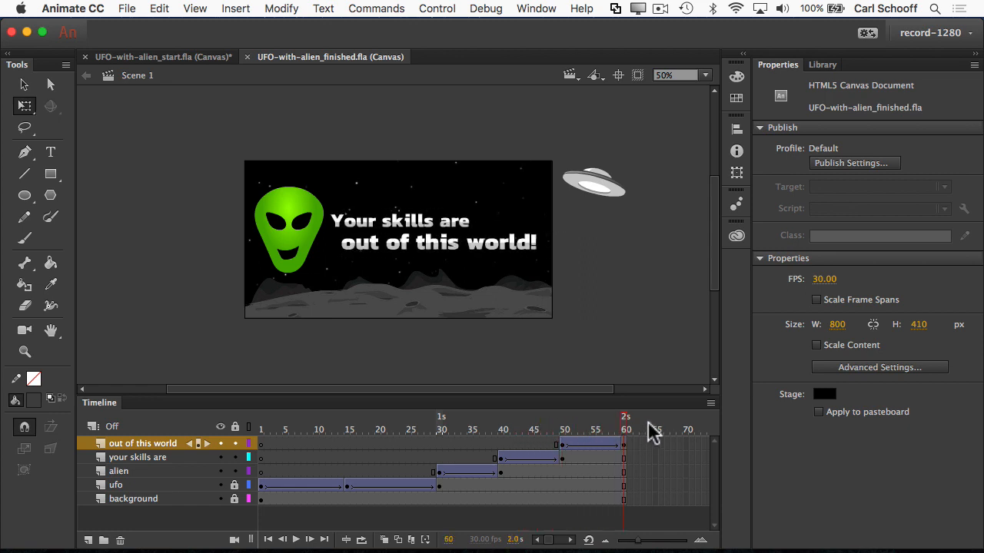
left_click(183, 59)
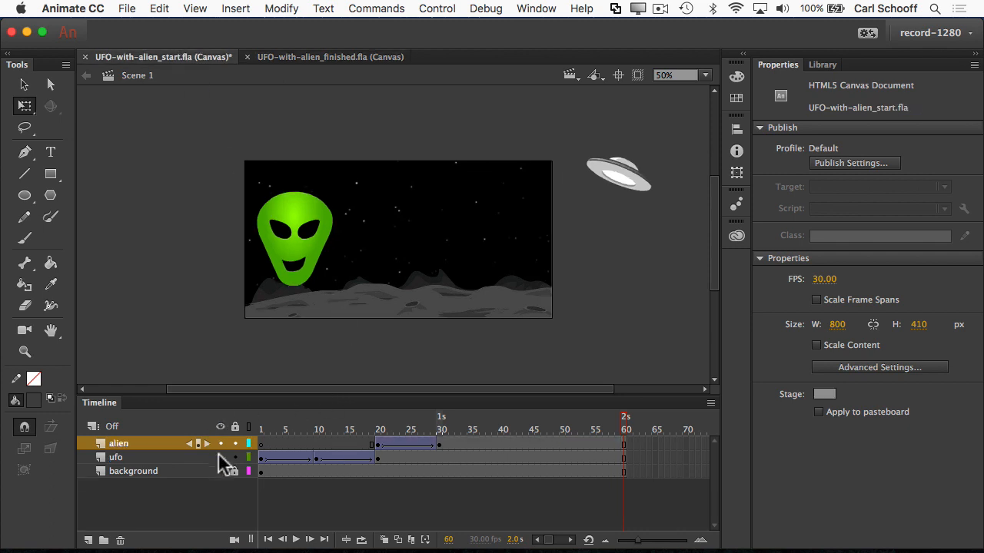
- Add a new layer above the alien layer and name it "you're skills are"
left_click(440, 425)
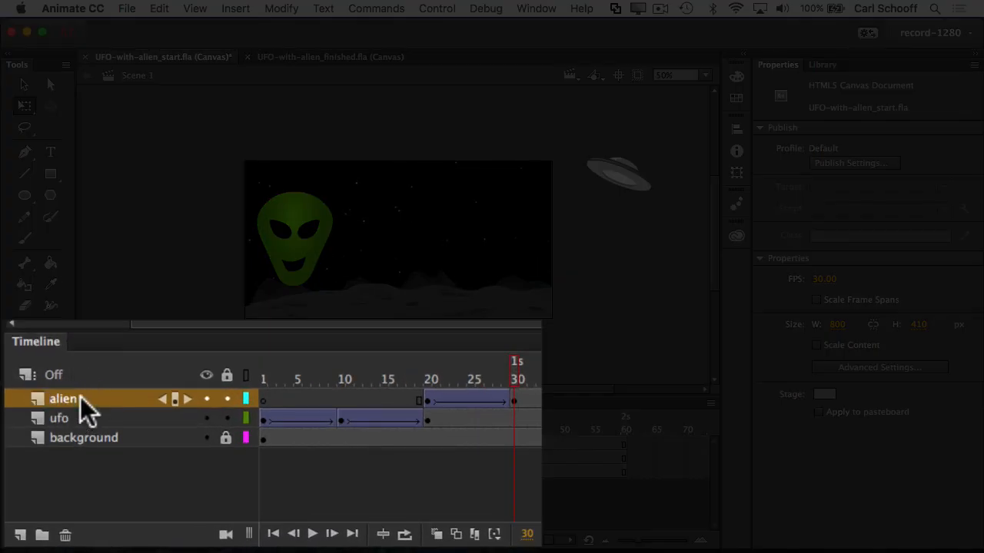
left_click(80, 398)
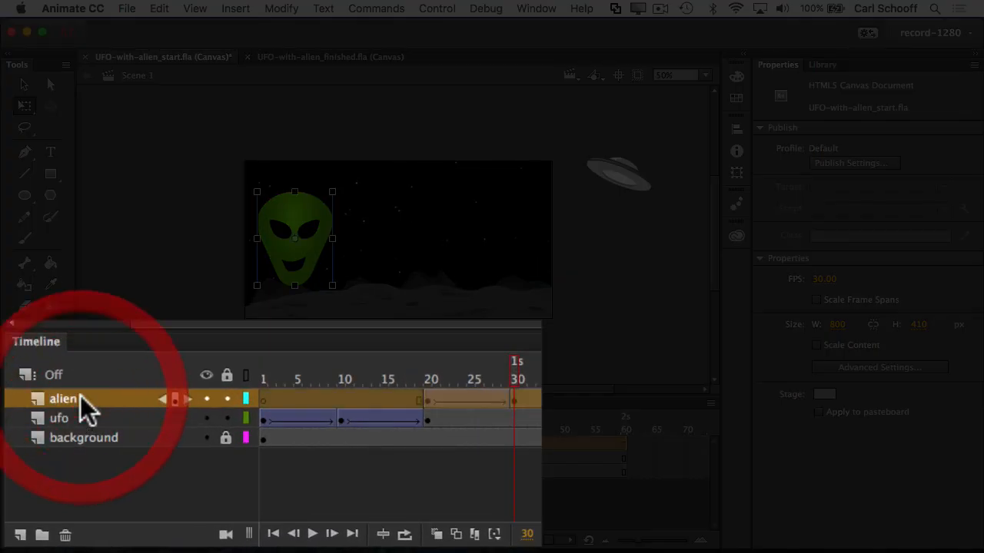
left_click(21, 534)
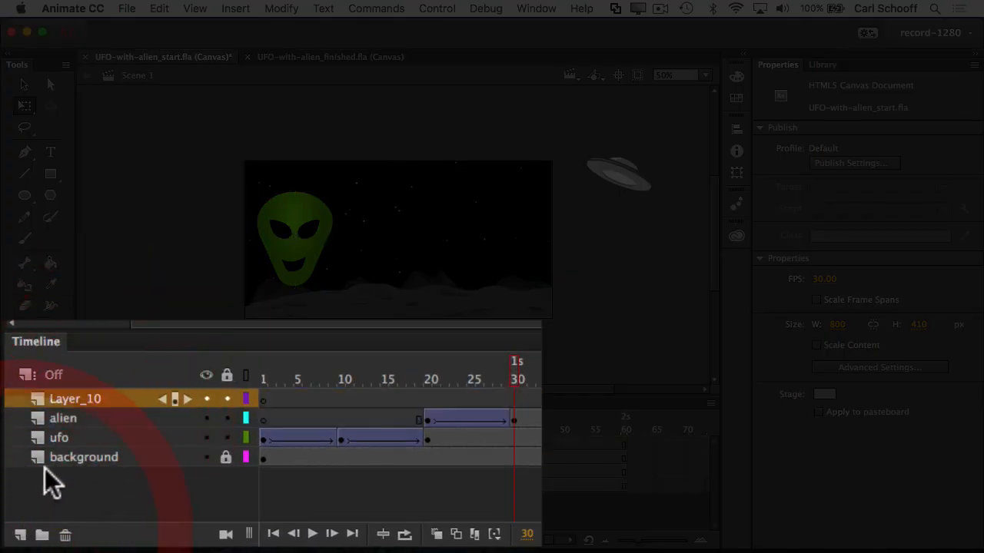
double_click(100, 398)
type("you're skills are")
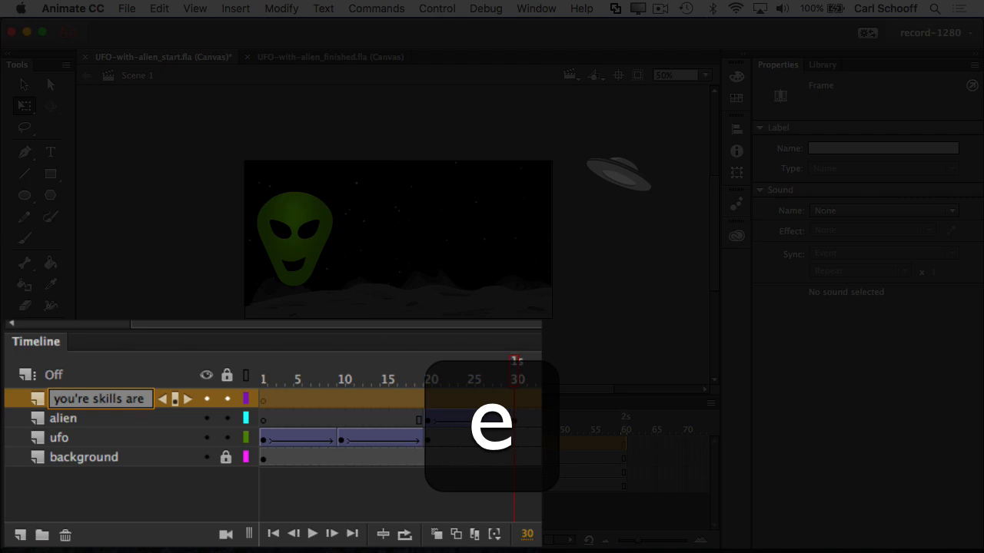
key("Return")
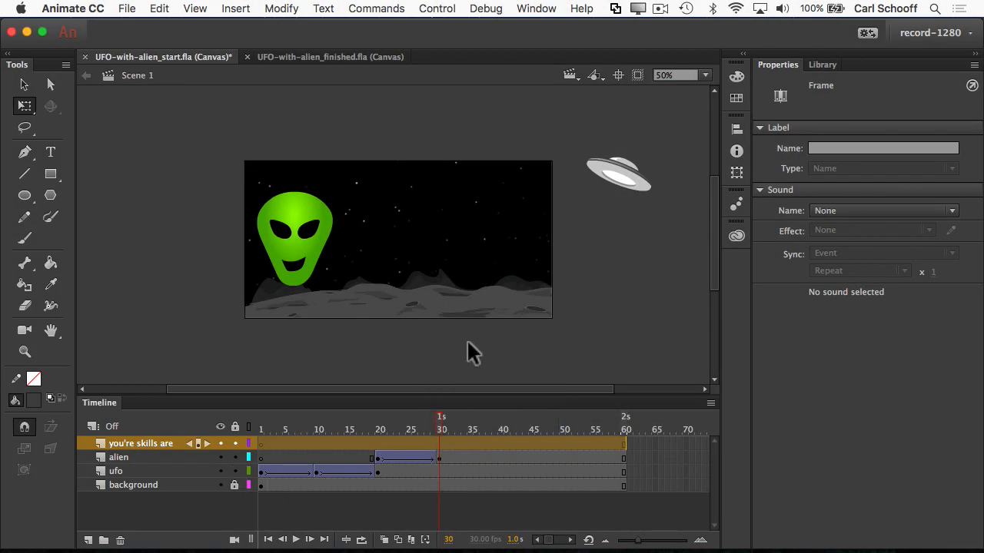
- Insert a keyframe at frame 30 of the "you're skills are" layer and place the your-skills-are symbol just right of the alien's head
left_click(439, 443)
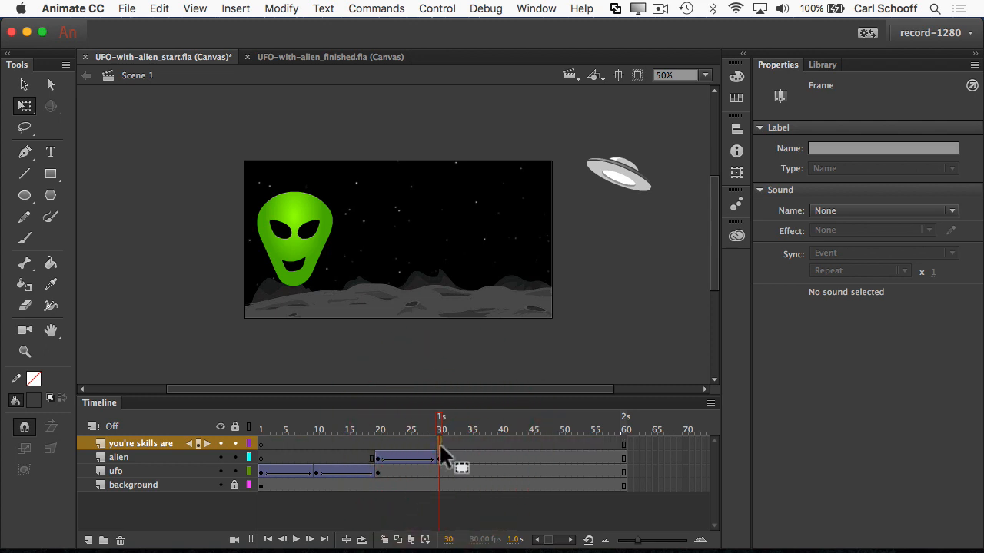
key("F6")
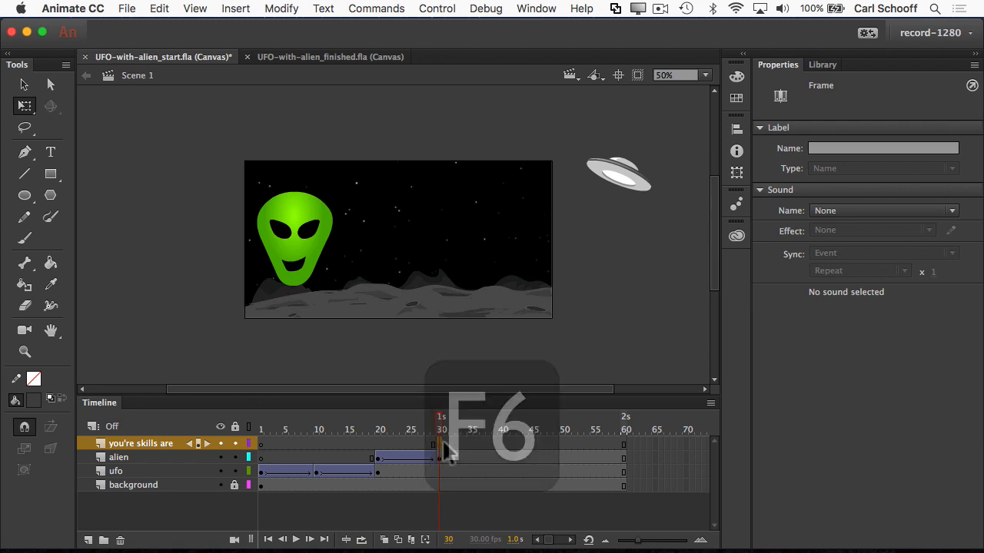
left_click(823, 65)
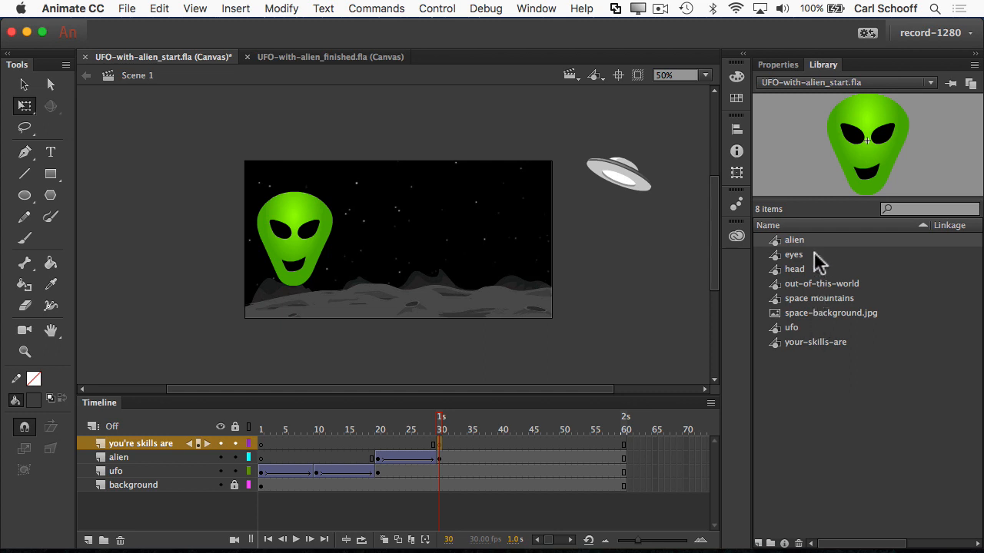
left_click(800, 344)
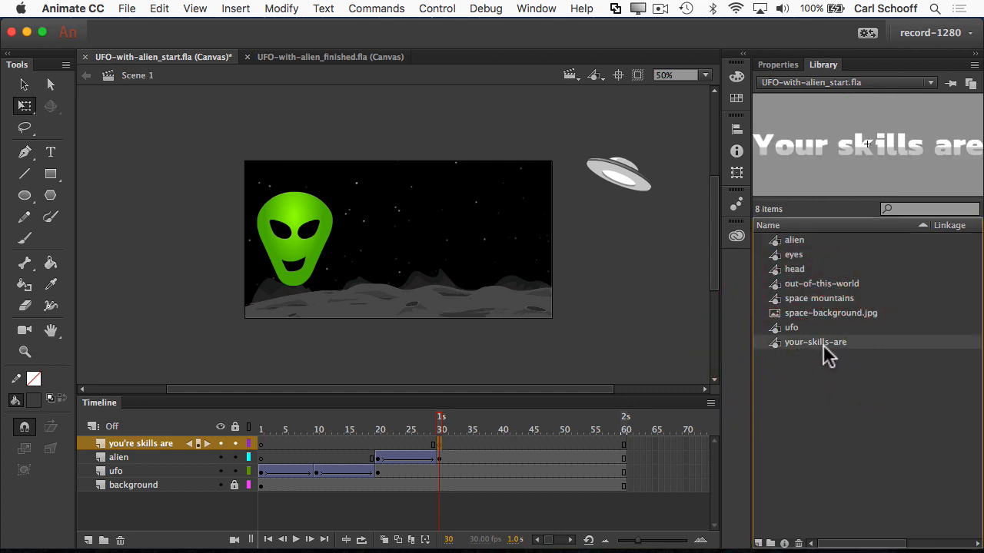
left_click_drag(824, 344, 399, 237)
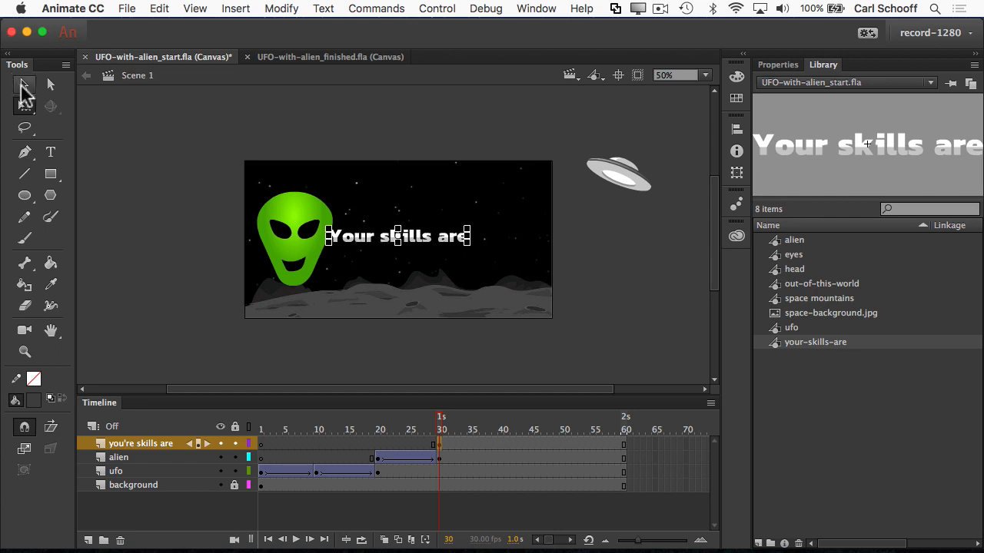
left_click(24, 84)
left_click_drag(347, 234, 367, 232)
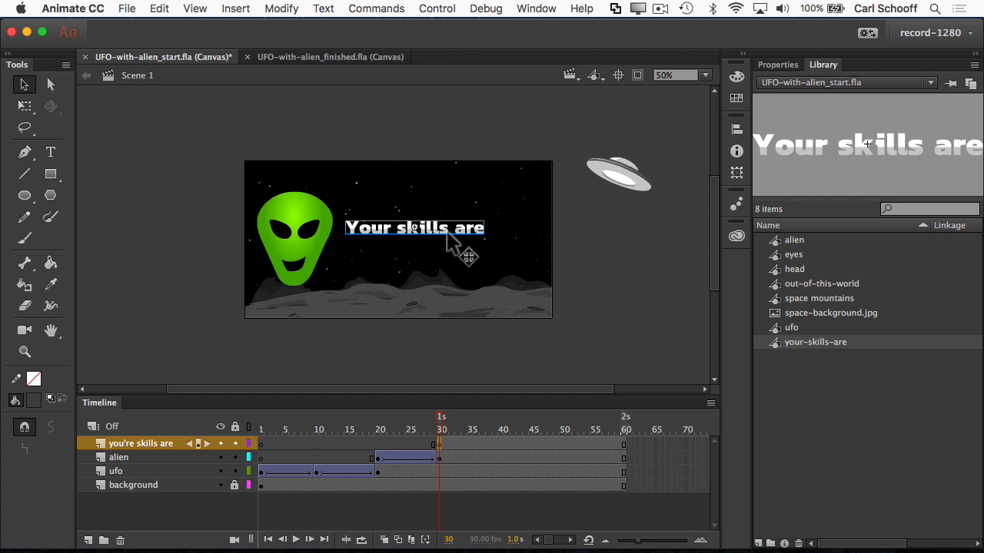
- Insert a keyframe at frame 40 of the text layer and shift the frame 30 text horizontally to the right, to about X 524
left_click(501, 444)
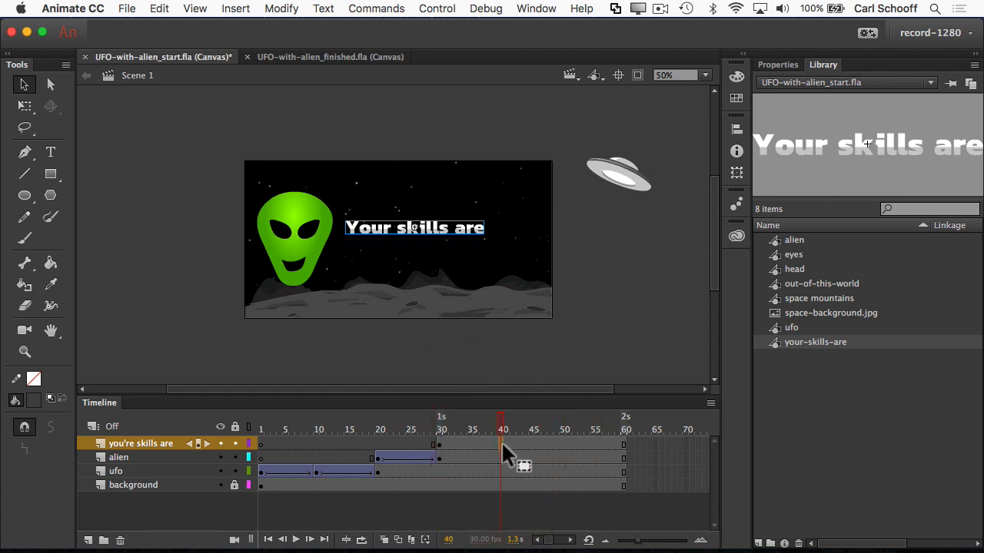
key("F6")
left_click(439, 446)
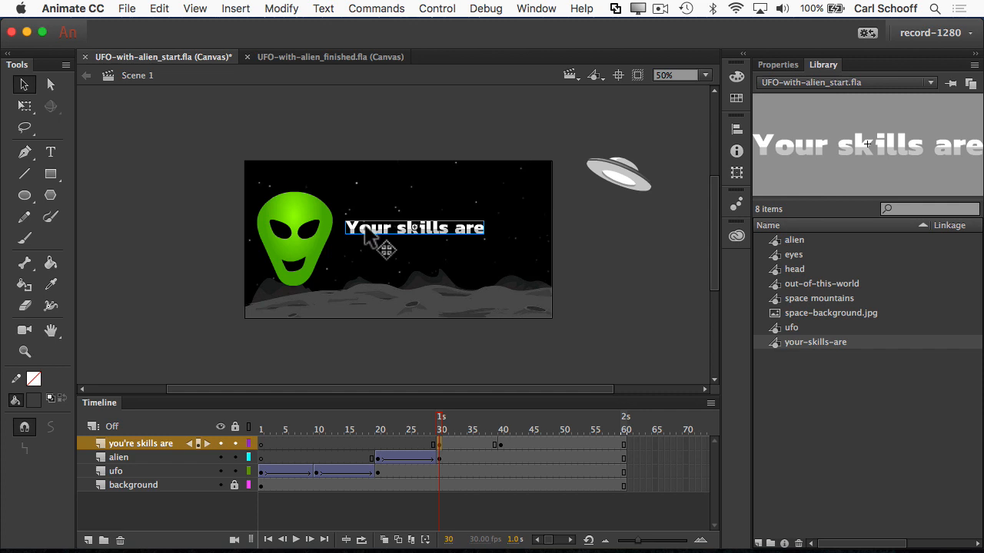
key("Up")
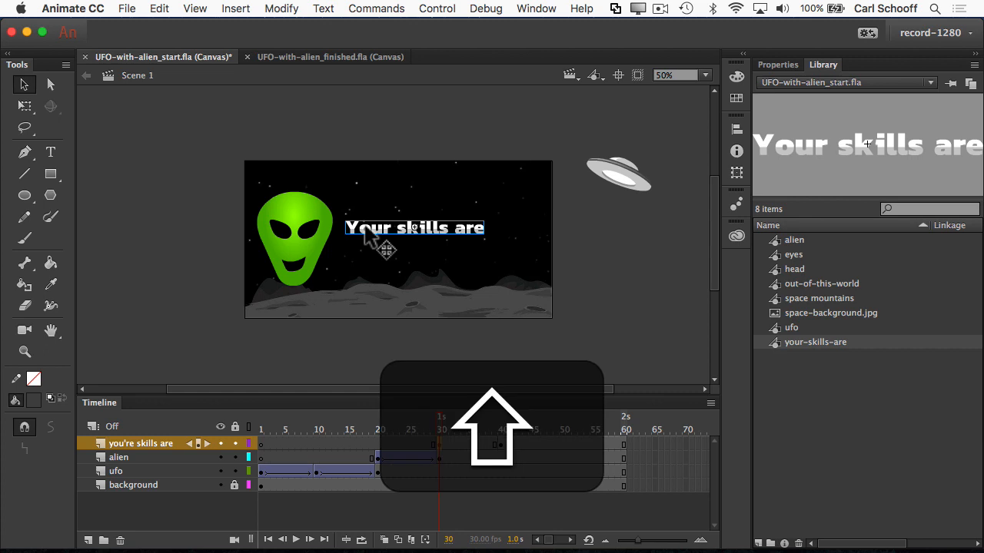
key("shift+Right")
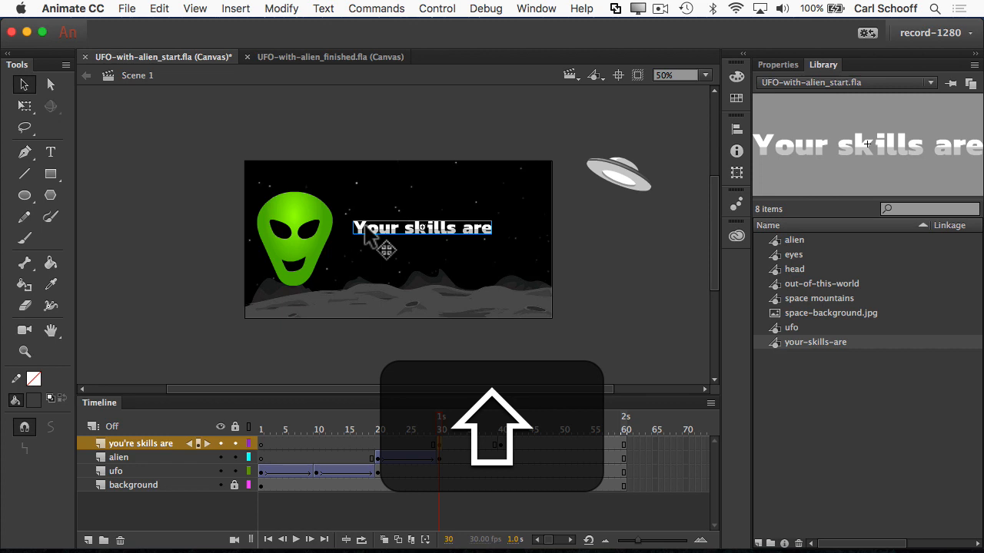
key("shift+Right")
key("shift+Right")
key("shift+Right")
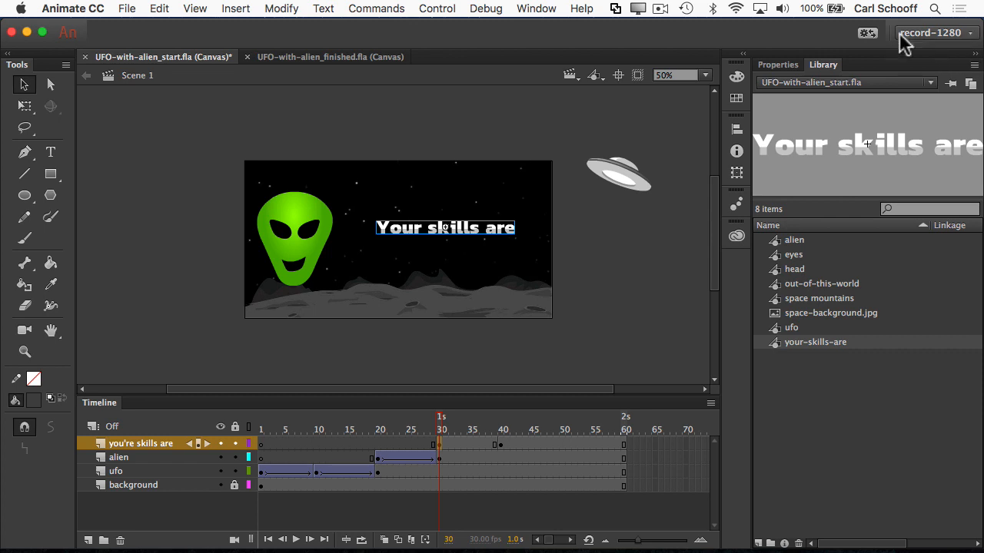
- Apply an Alpha color effect of 0% to the your-skills-are text at frame 30
left_click(775, 64)
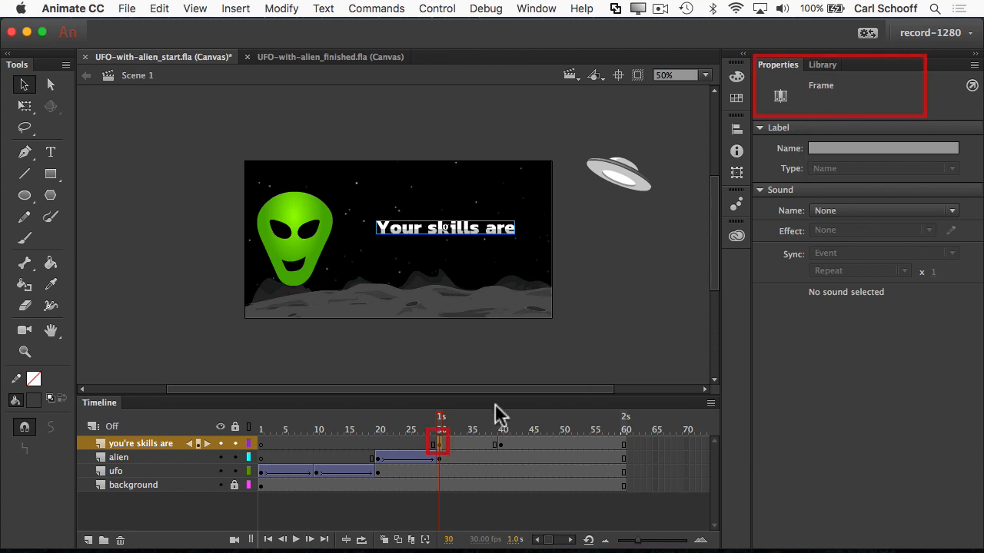
left_click(460, 227)
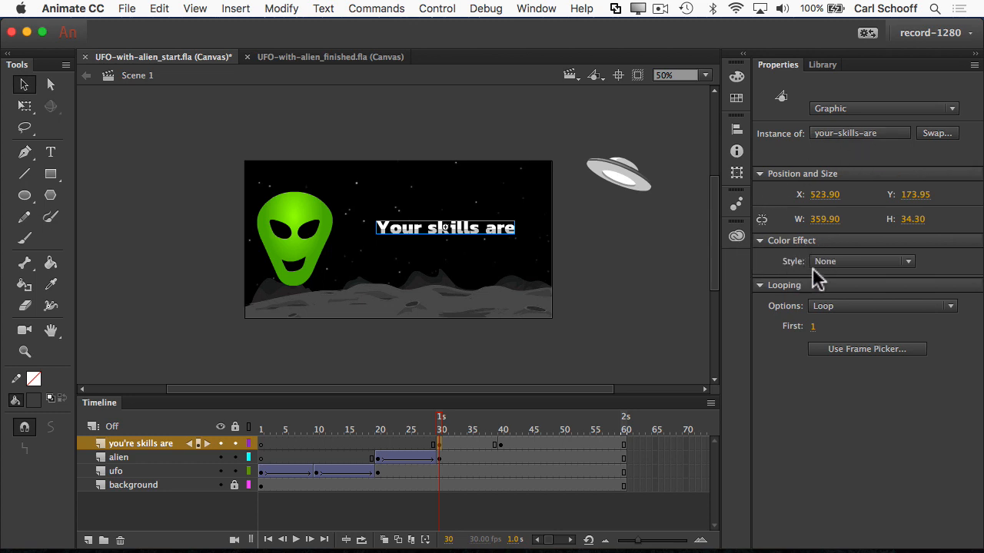
left_click(857, 265)
left_click(861, 346)
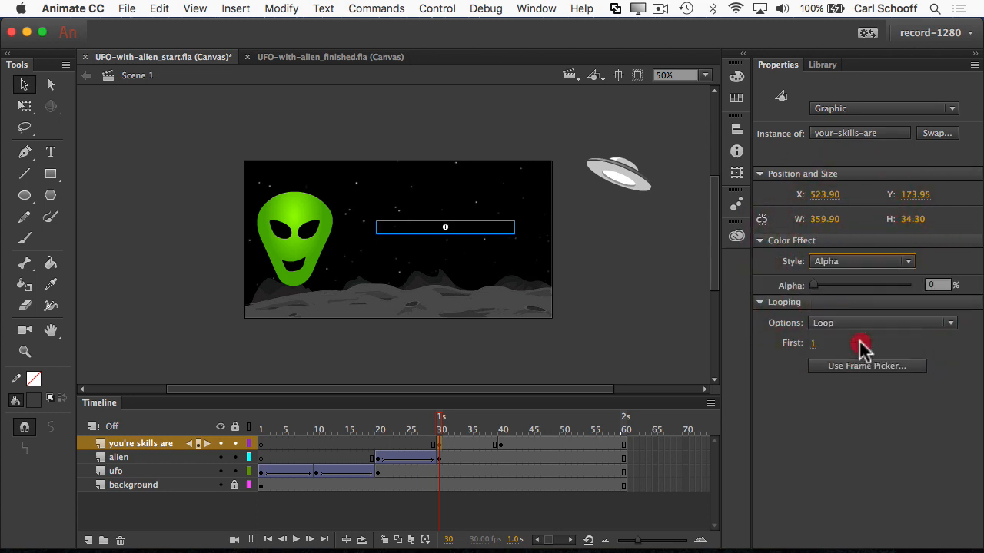
mouse_move(815, 286)
left_mouse_down()
mouse_move(873, 290)
mouse_move(806, 285)
left_mouse_up()
left_click(663, 297)
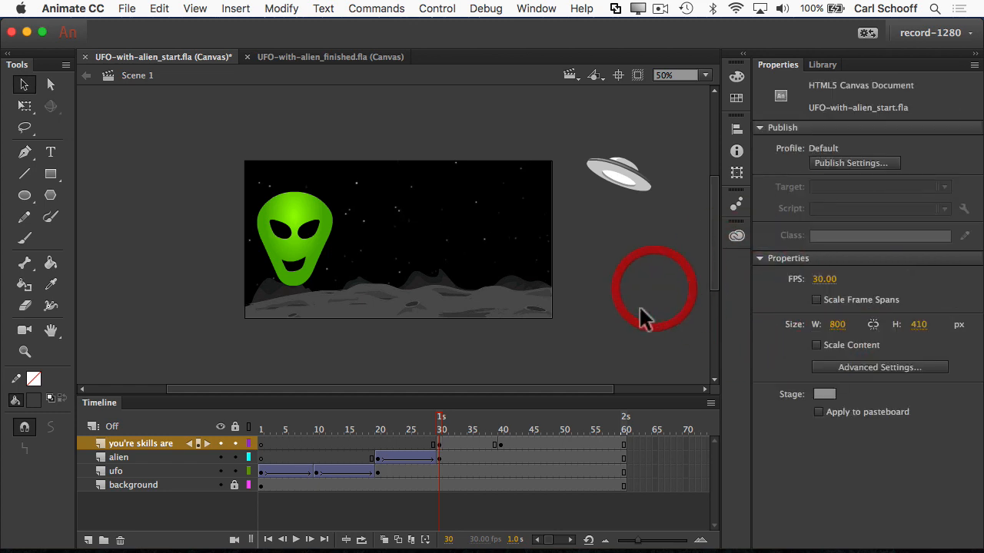
- Create a classic tween between frames 30 and 40 of the "you're skills are" layer and scrub through it to check the motion
left_click(439, 445)
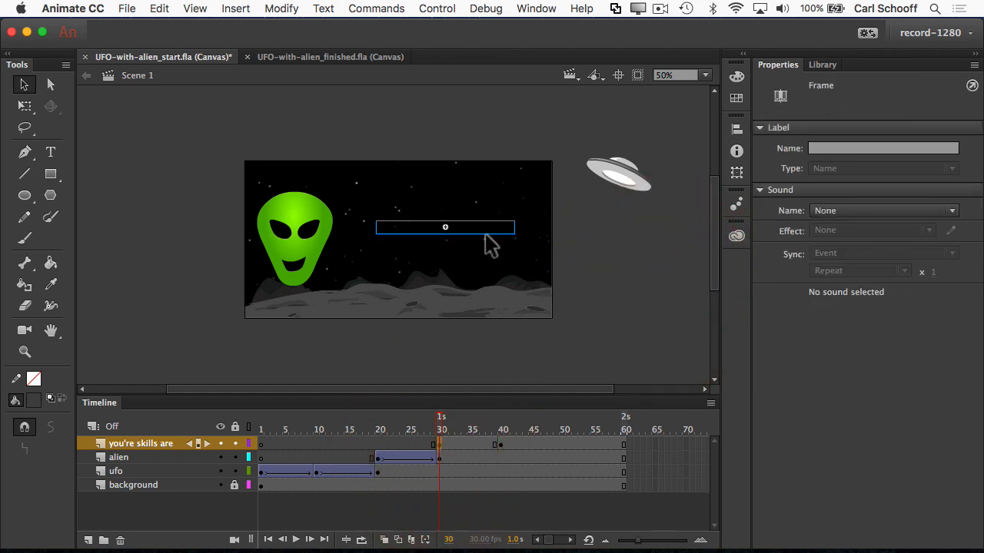
left_click(501, 443)
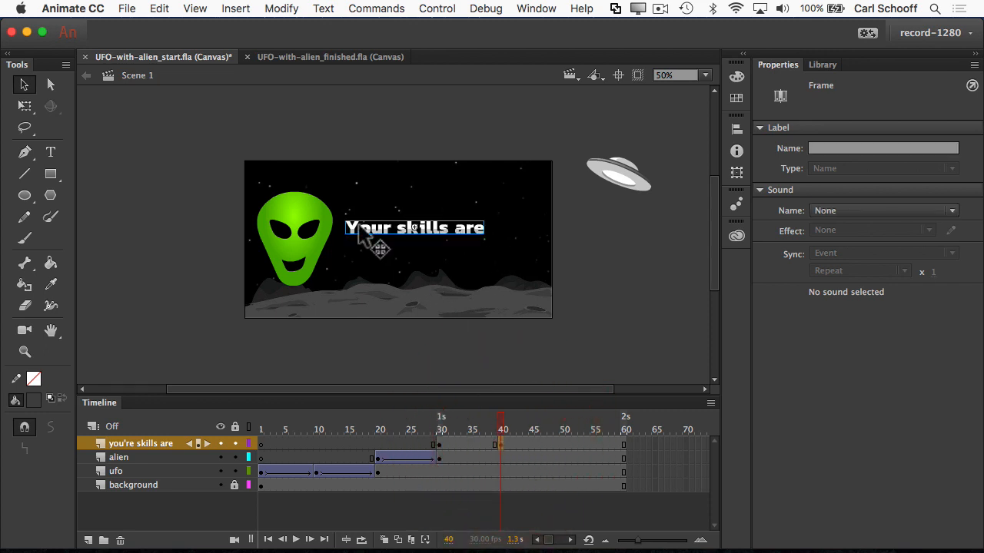
left_click(460, 445)
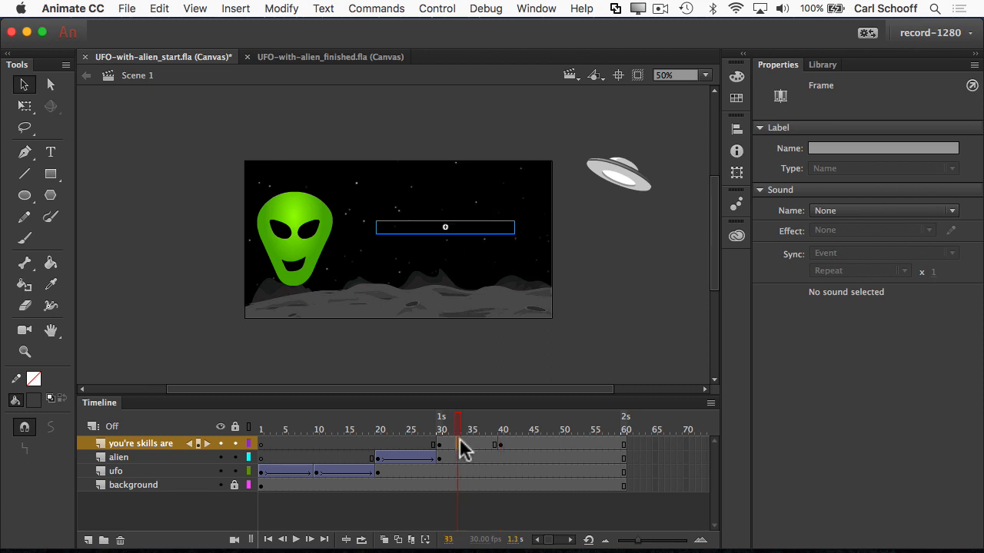
right_click(460, 446)
left_click(553, 176)
left_click_drag(447, 427, 500, 427)
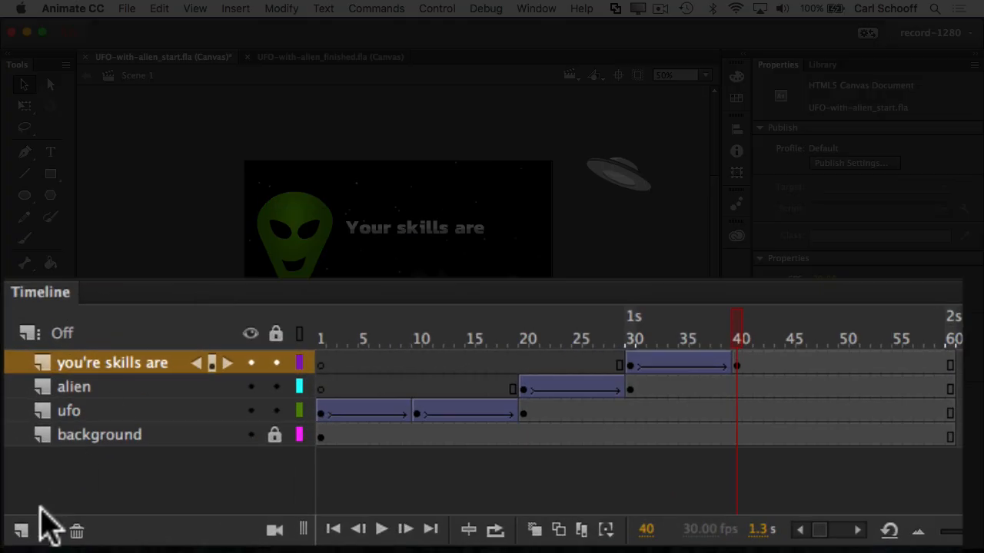
- Add a new layer above the "you're skills are" layer and name it "out of this world"
left_click(88, 540)
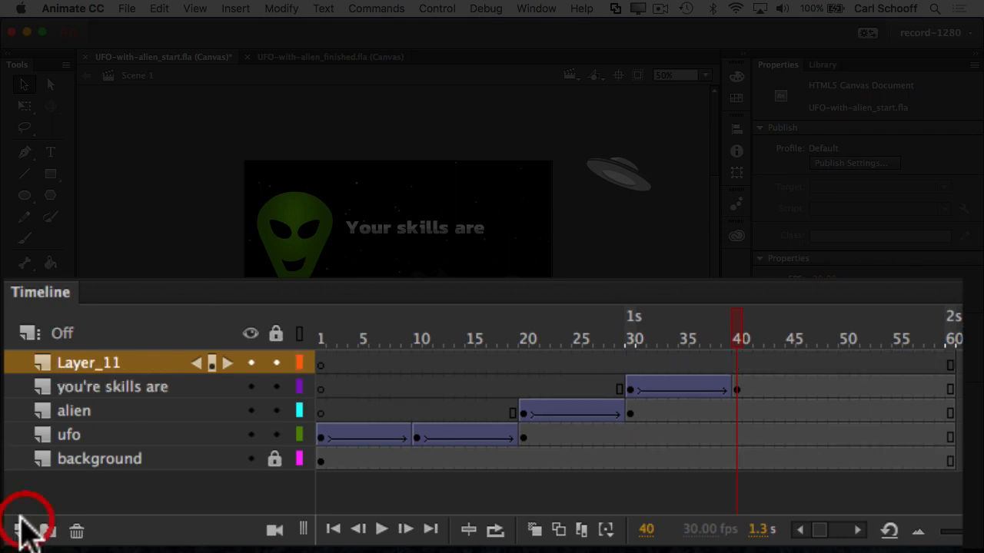
double_click(106, 364)
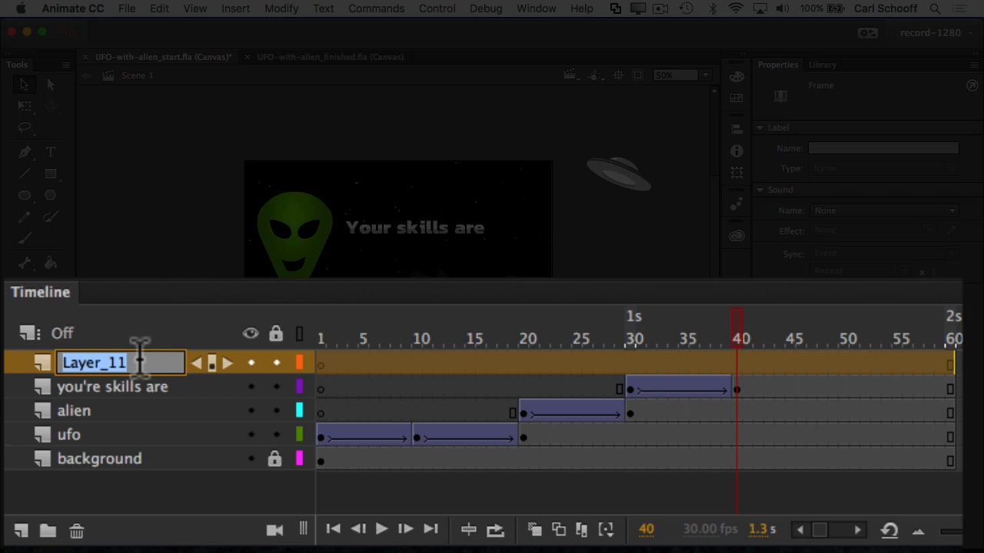
type("out o")
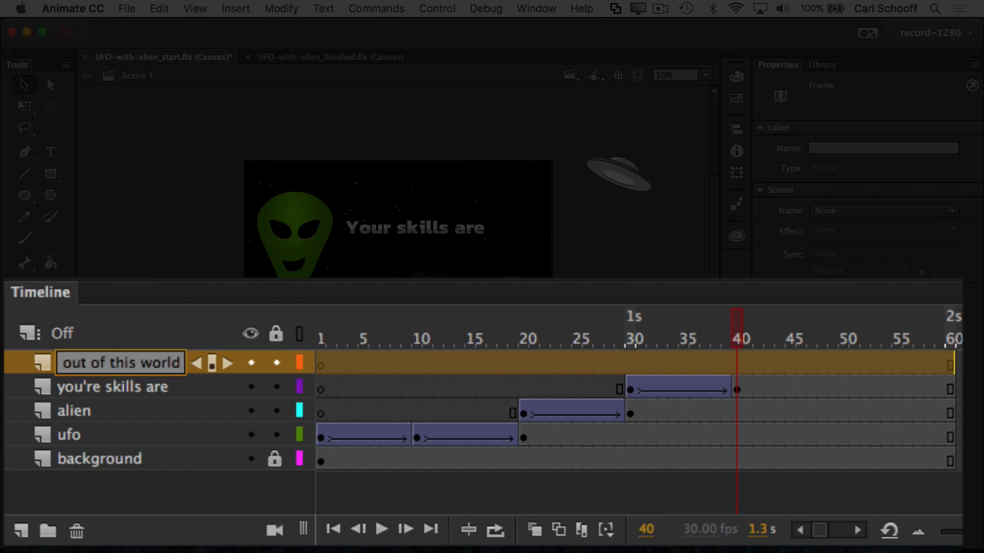
type("f this world")
left_click(190, 360)
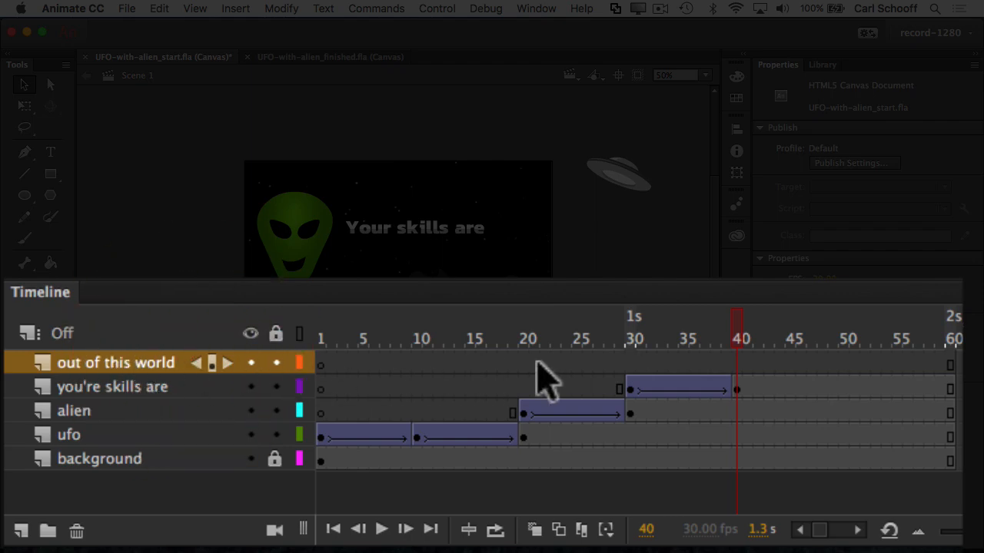
- Insert a keyframe at frame 40 of the "out of this world" layer and place the out-of-this-world symbol just below the "Your skills are" text
left_click(738, 364)
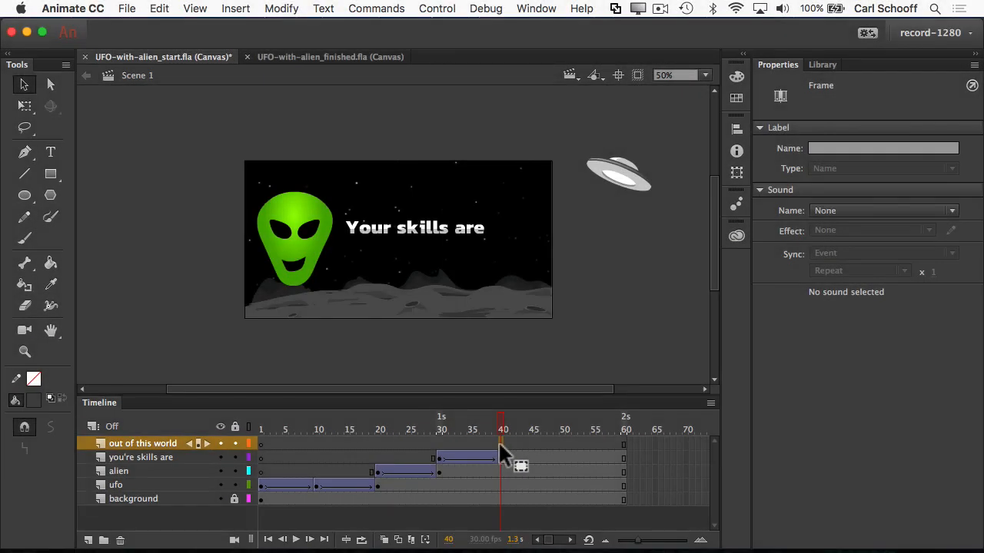
key("F6")
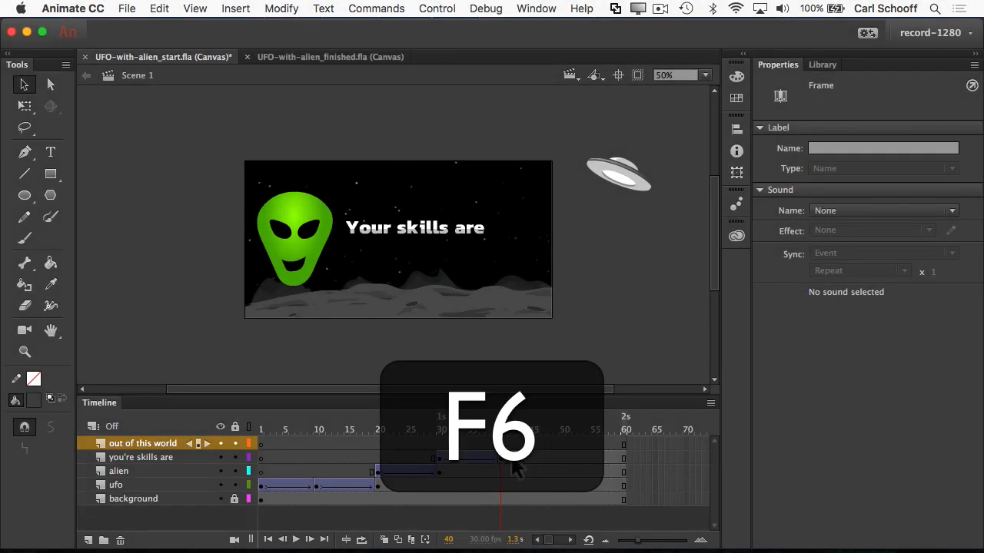
left_click(824, 67)
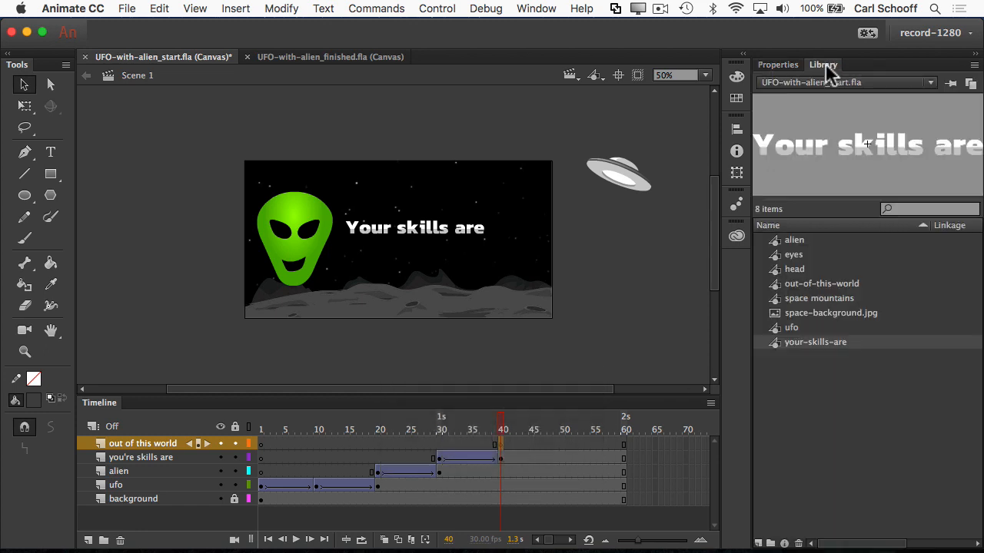
left_click(815, 286)
left_click_drag(888, 145, 415, 257)
left_click_drag(344, 256, 376, 249)
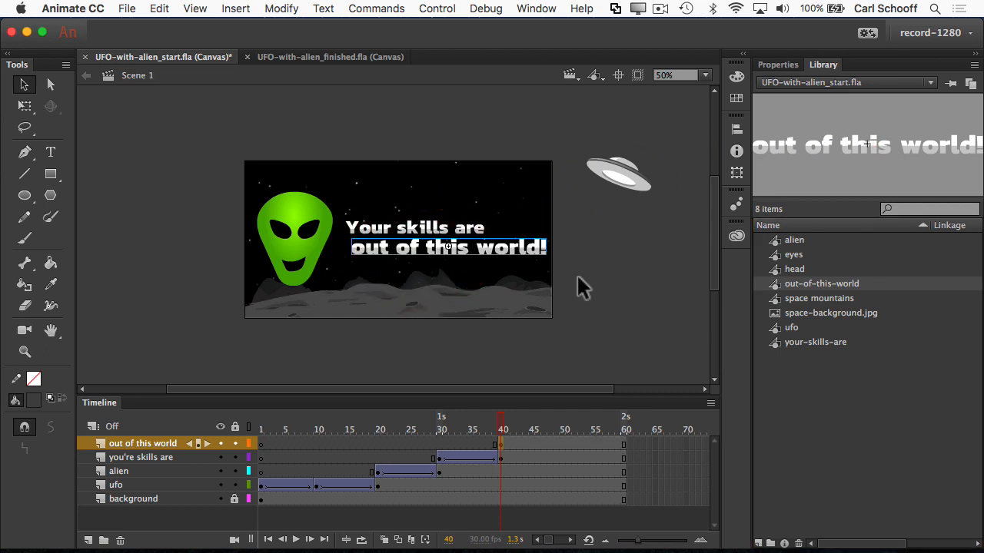
key("Left")
key("Down")
key("Down")
key("Down")
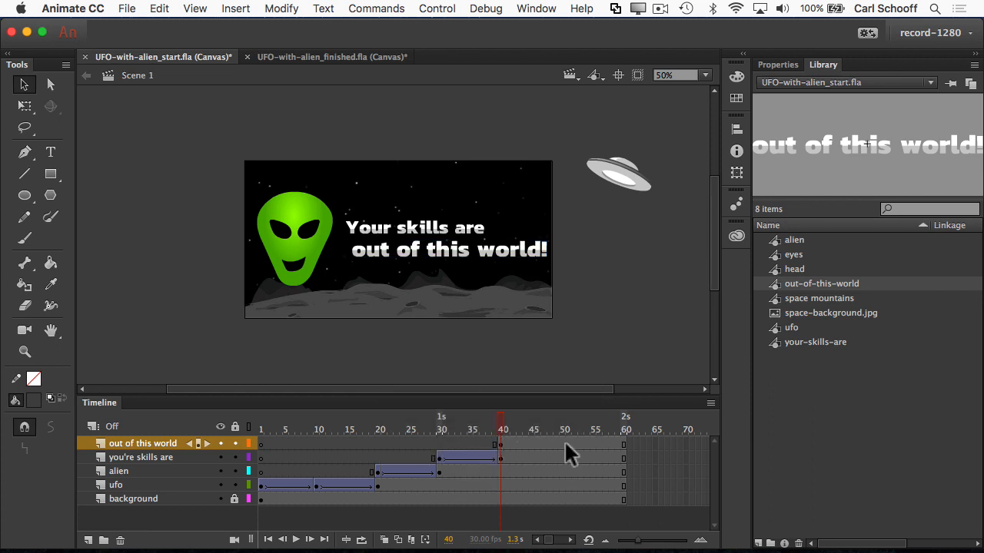
- Insert a keyframe at frame 50 of the "out of this world" layer and shift the frame 40 text horizontally right to about X 614
left_click(566, 444)
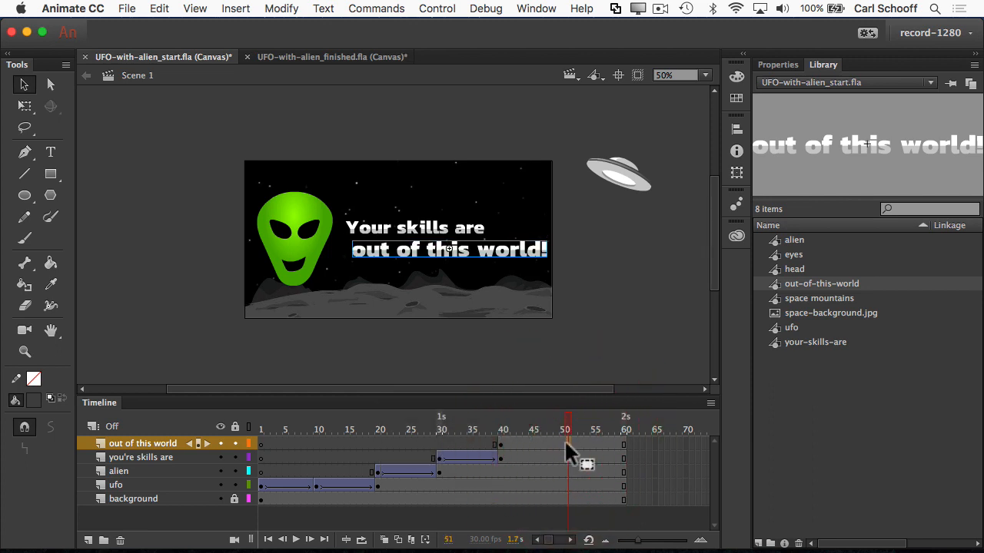
left_click(561, 442)
key("F6")
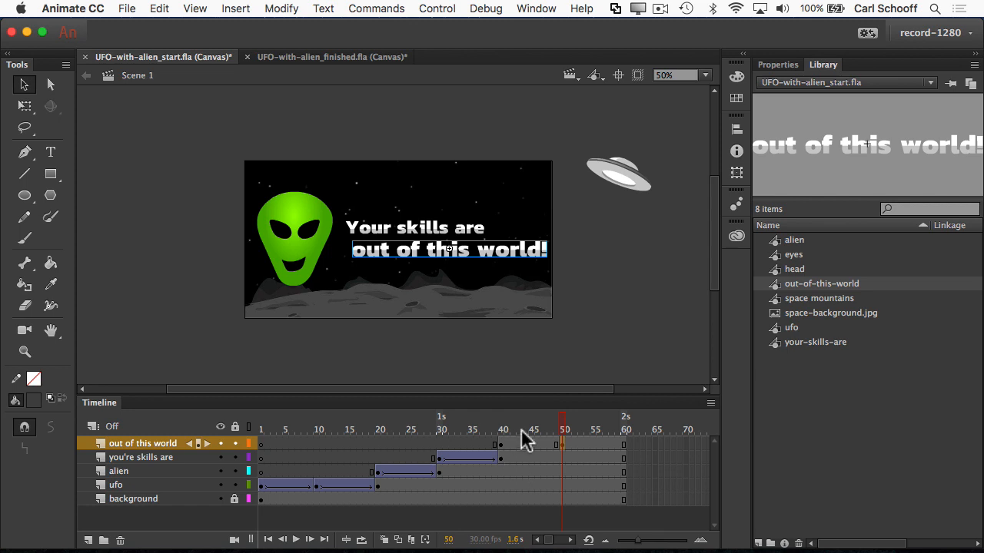
left_click(504, 446)
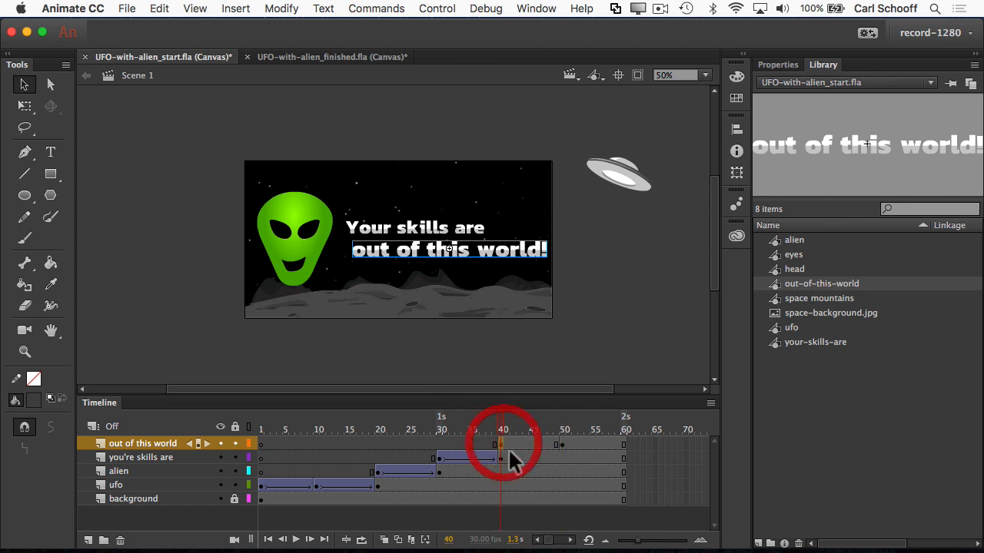
left_click(361, 252)
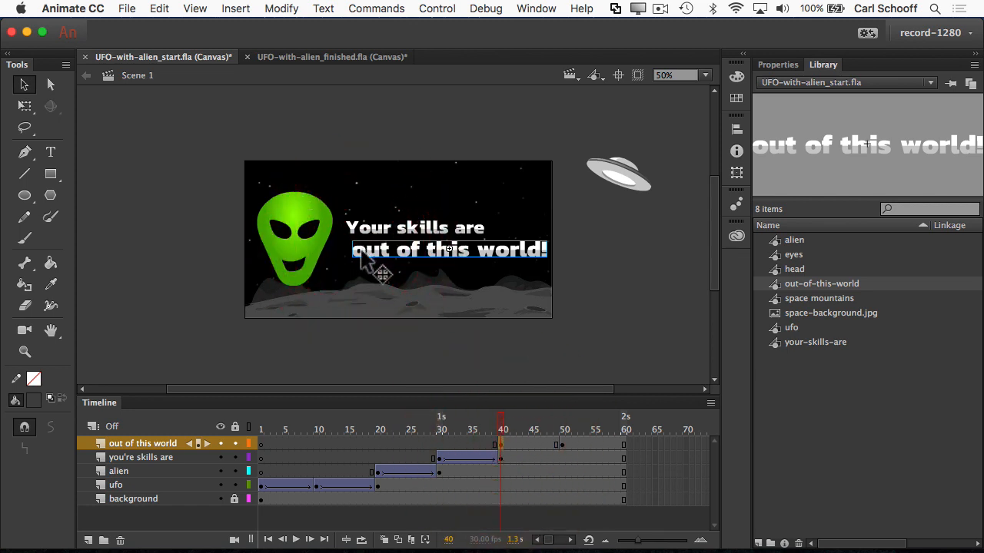
key("shift+Right")
key("shift+Right")
key("shift+Right")
key("shift+Right")
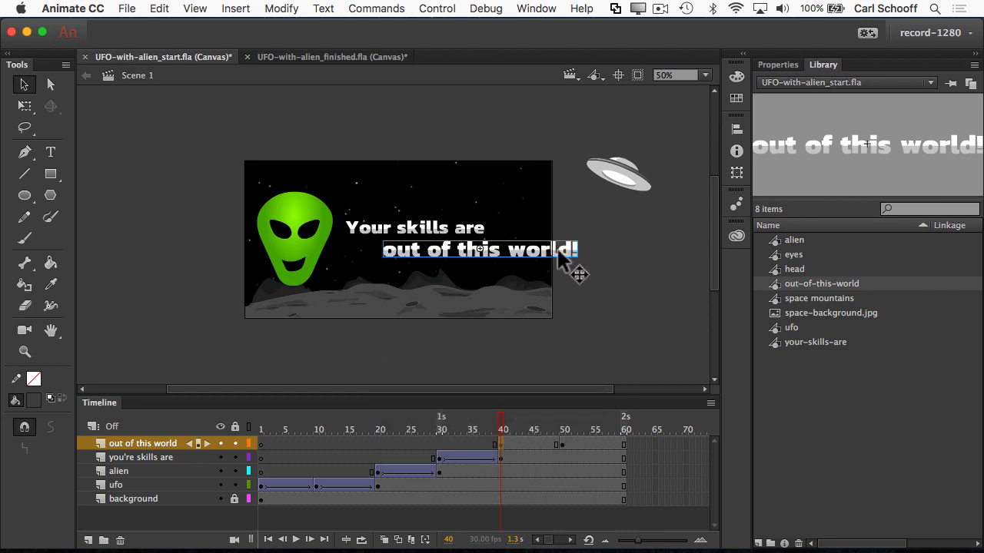
- Apply an Alpha color effect of 0% to the out-of-this-world text at frame 40
left_click(778, 66)
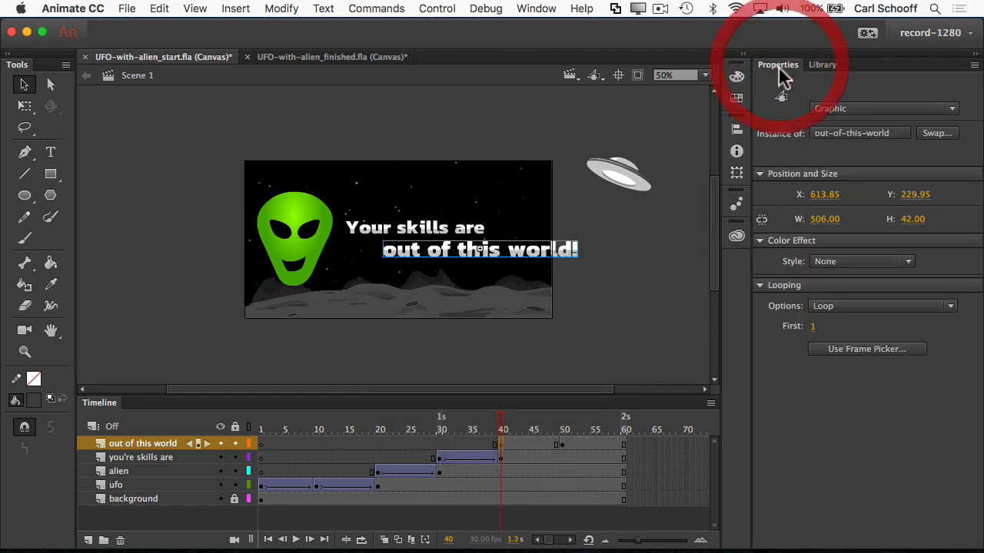
left_click(837, 263)
left_click(841, 345)
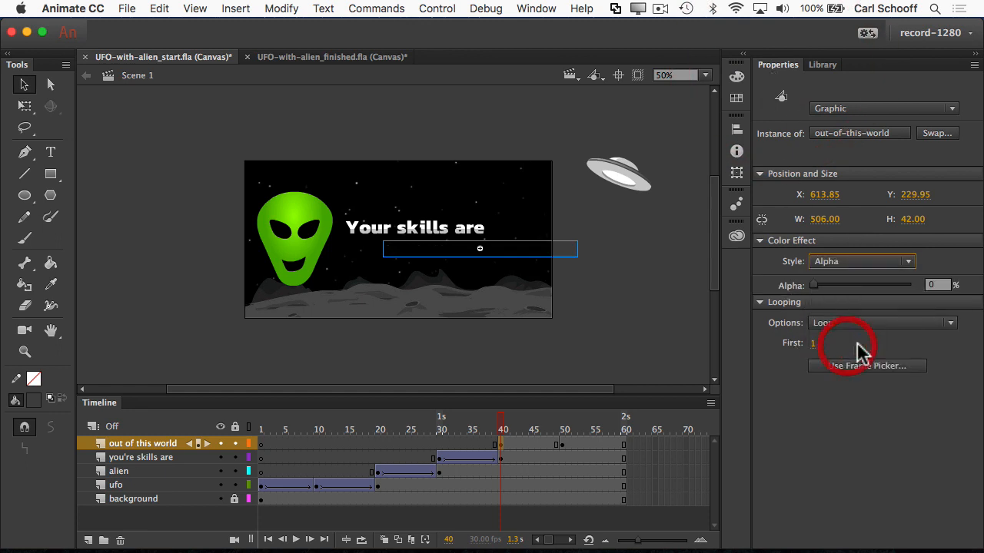
left_click(571, 317)
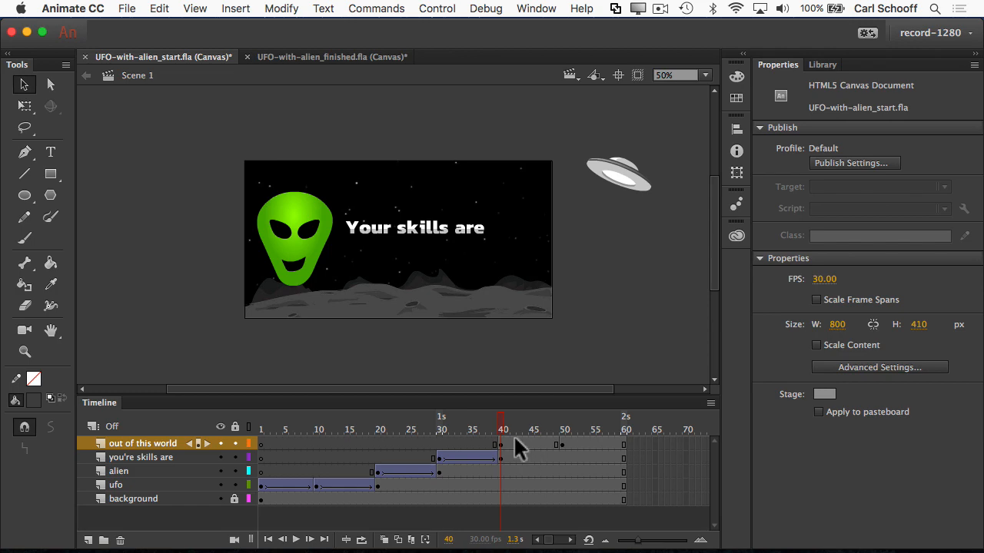
- Create a classic tween between frames 40 and 50 of the "out of this world" layer and play the animation from frame 1
right_click(518, 443)
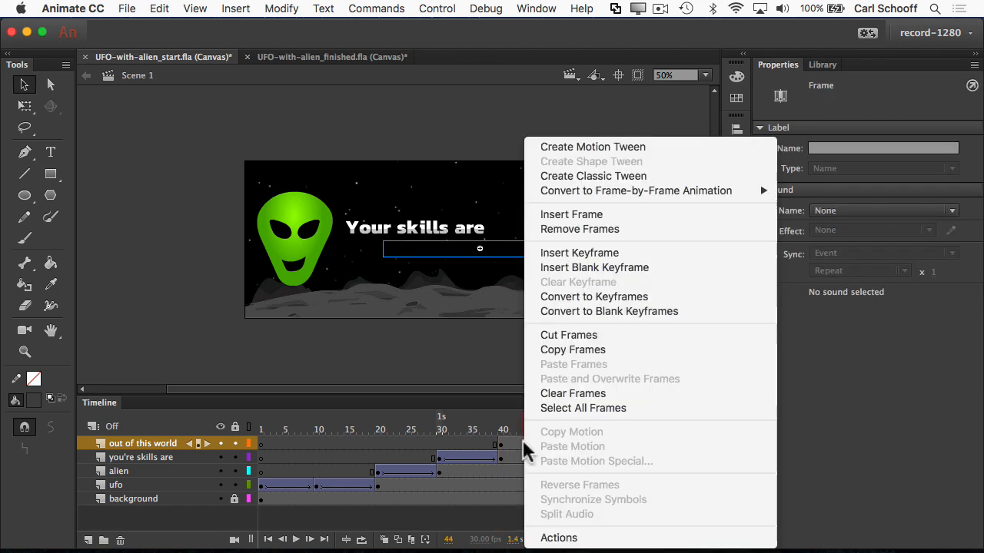
left_click(619, 178)
left_click_drag(526, 429, 217, 446)
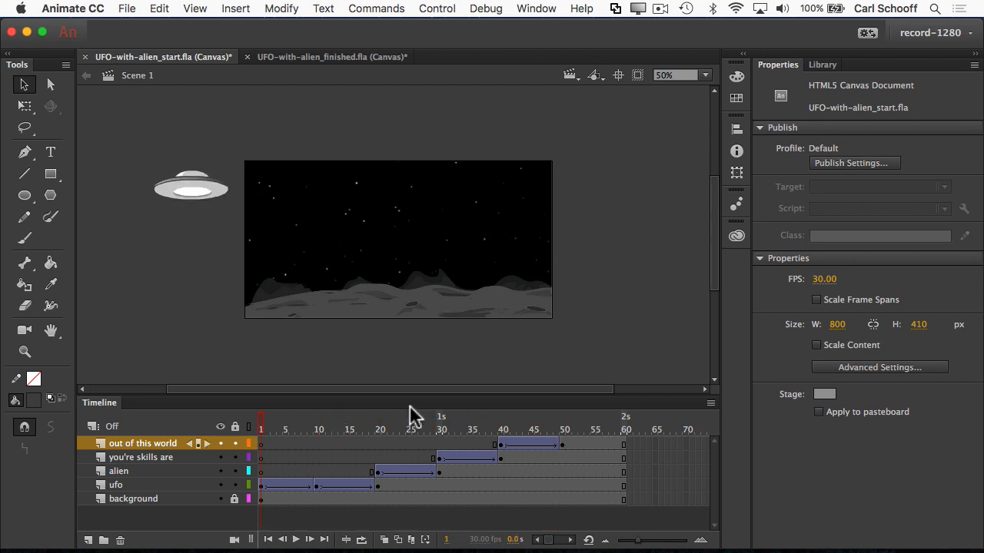
key("Return")
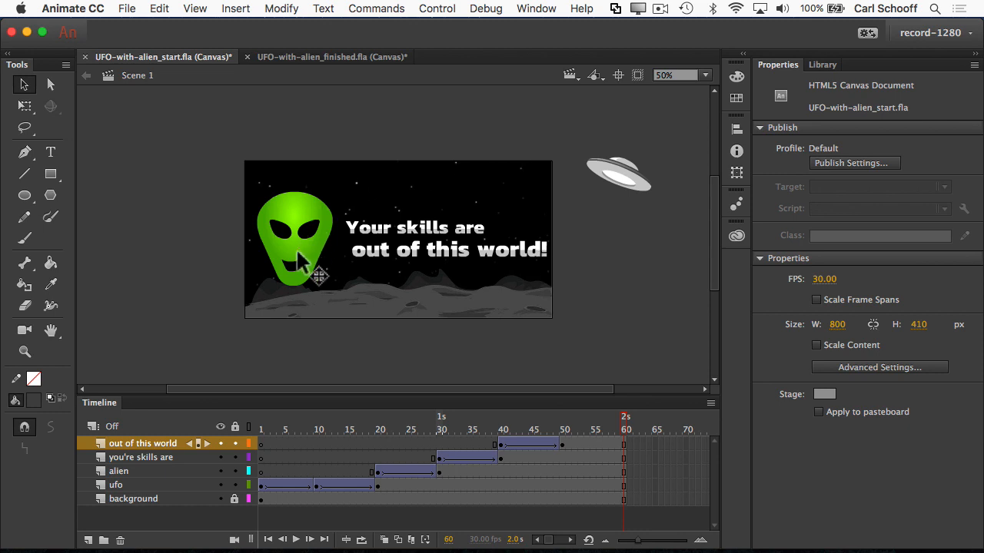
- Select both text lines at frame 60 and move them together 20 px to the left
left_click(413, 256)
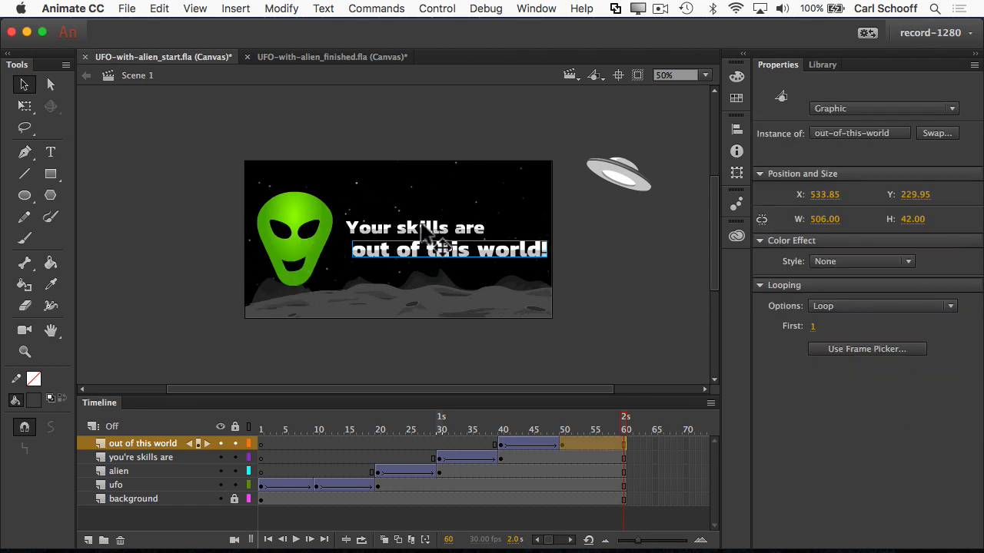
left_click(421, 227, "shift")
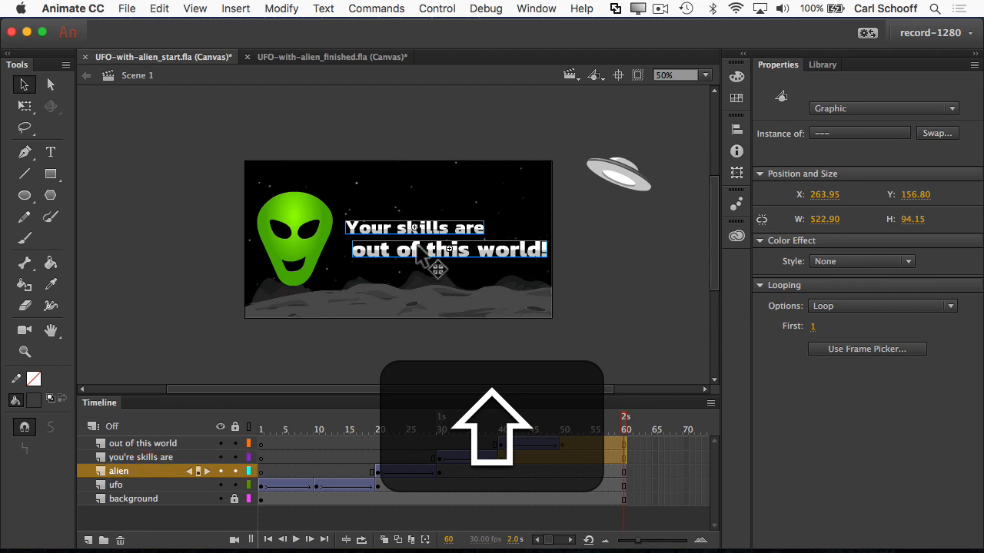
key("shift+Left")
key("shift+Left")
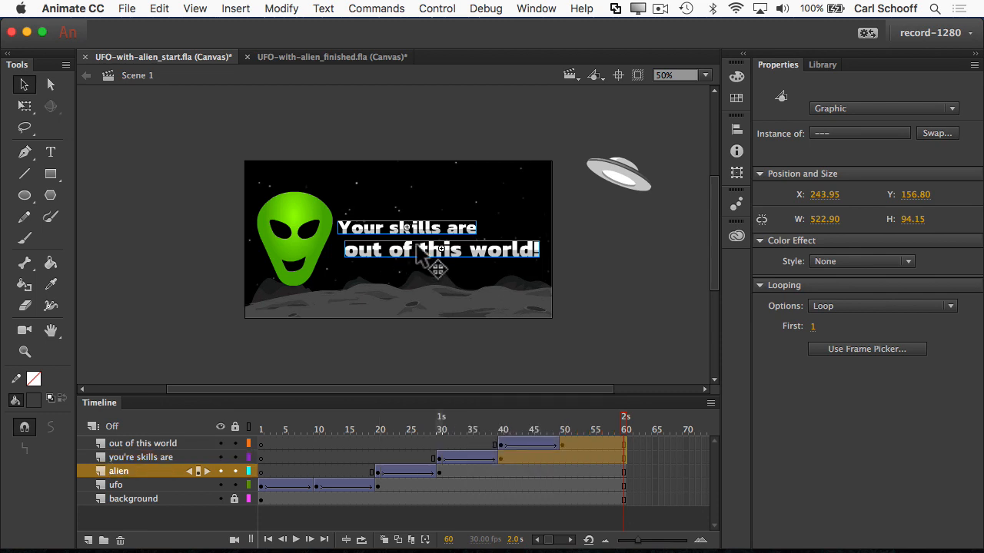
left_click(627, 269)
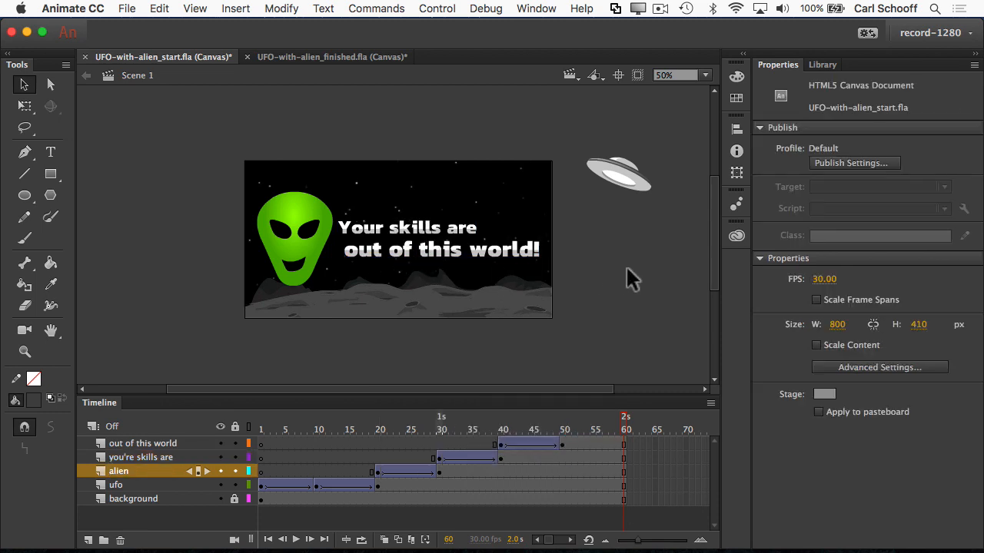
- Nudge the alien at frame 60 about 8 px to the left, away from the text
left_click(302, 248)
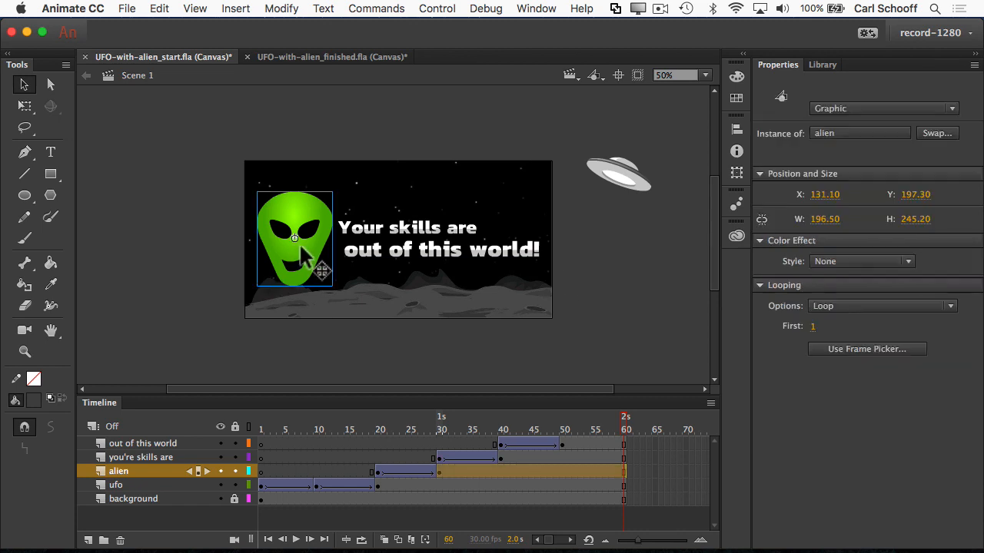
key("Left")
key("Left")
key("Left")
key("Left")
key("Left")
key("Left")
key("Left")
key("Left")
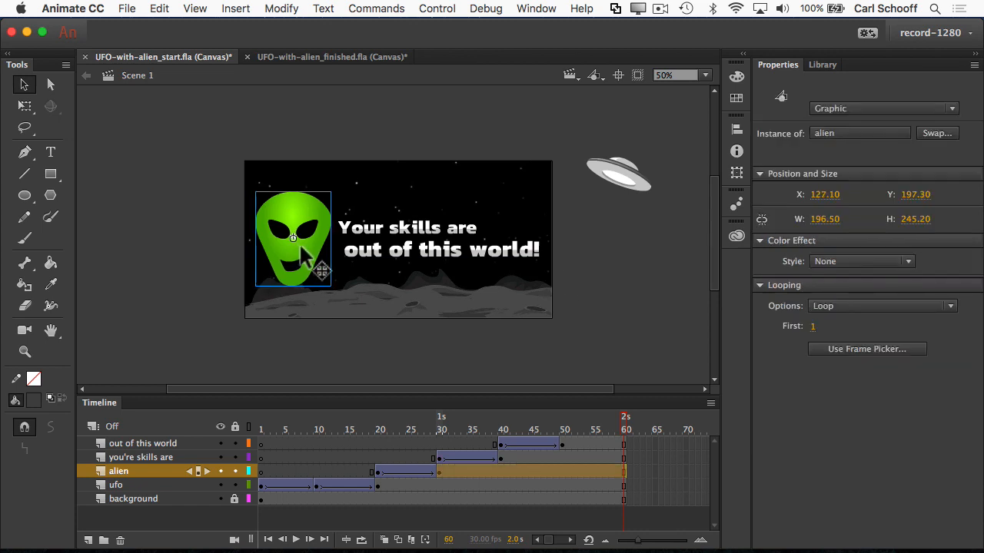
- Deselect the alien and play the animation again from frame 1 to check the adjusted positions
left_click(637, 259)
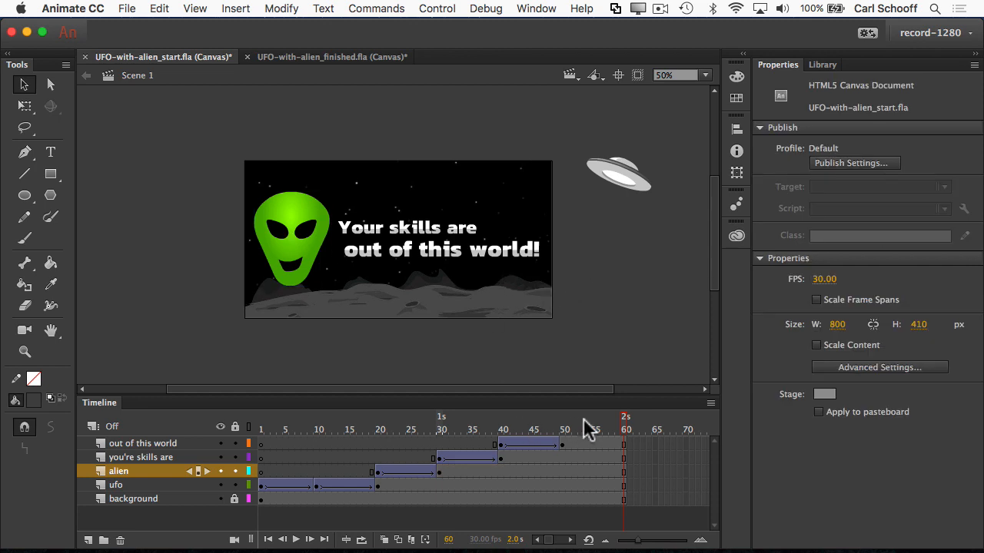
left_click_drag(626, 431, 227, 428)
key("Return")
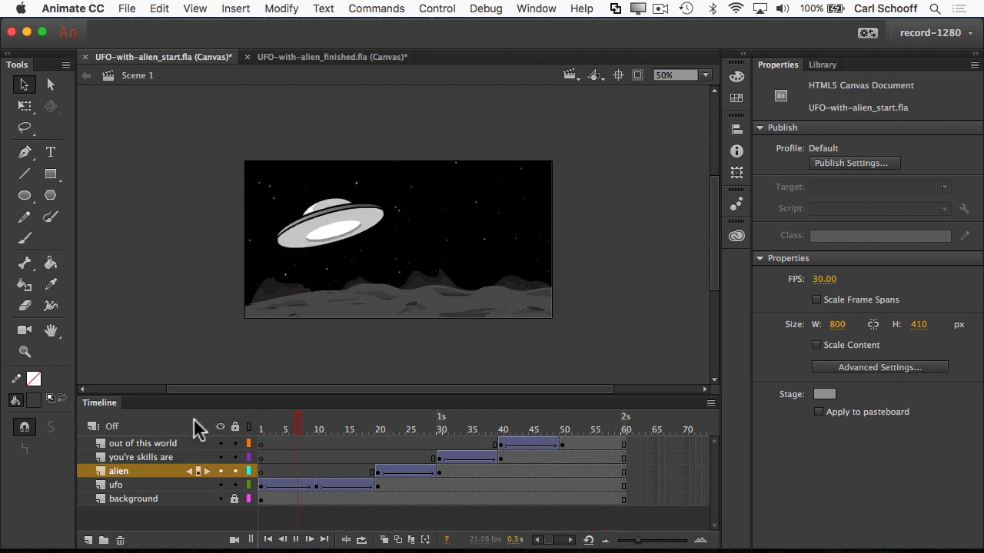